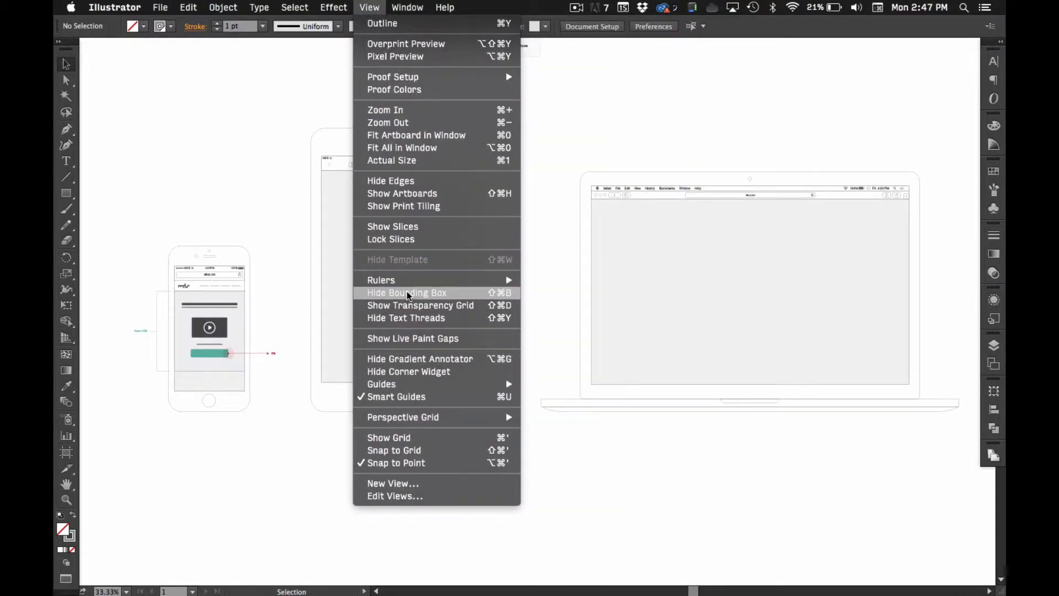
Show the artboard boundaries and zoom out so the single mockups artboard stands out on the canvas
click(407, 196)
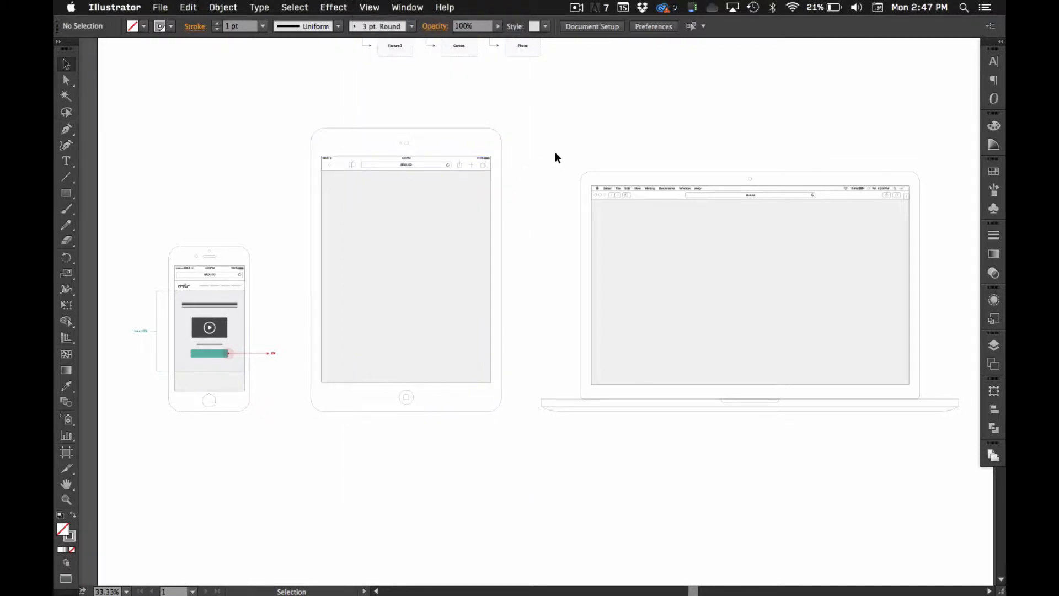
key(shift+super+h)
alt+click(550, 178)
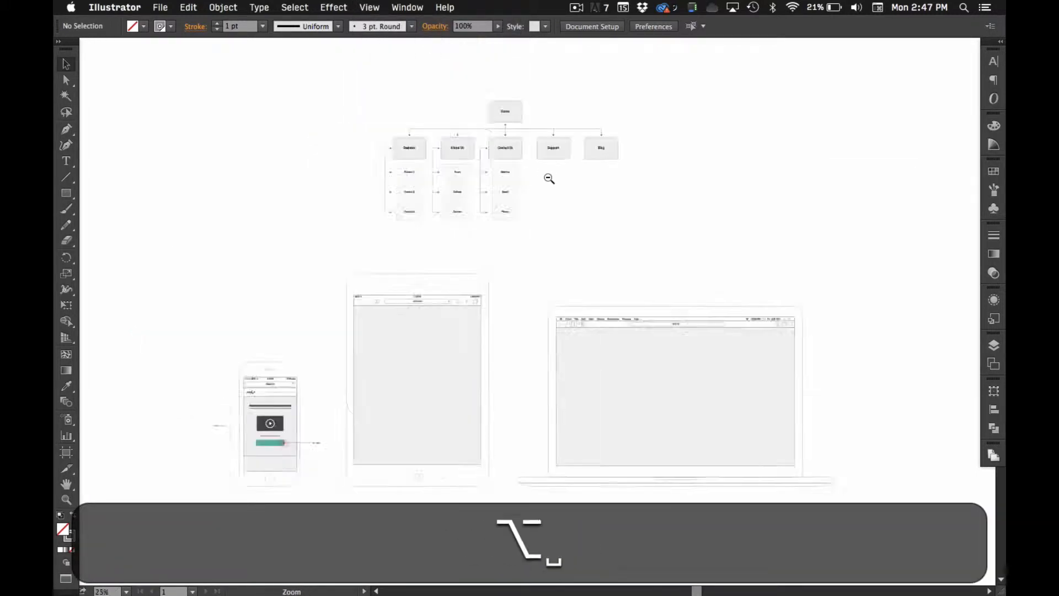
key(shift+super+h)
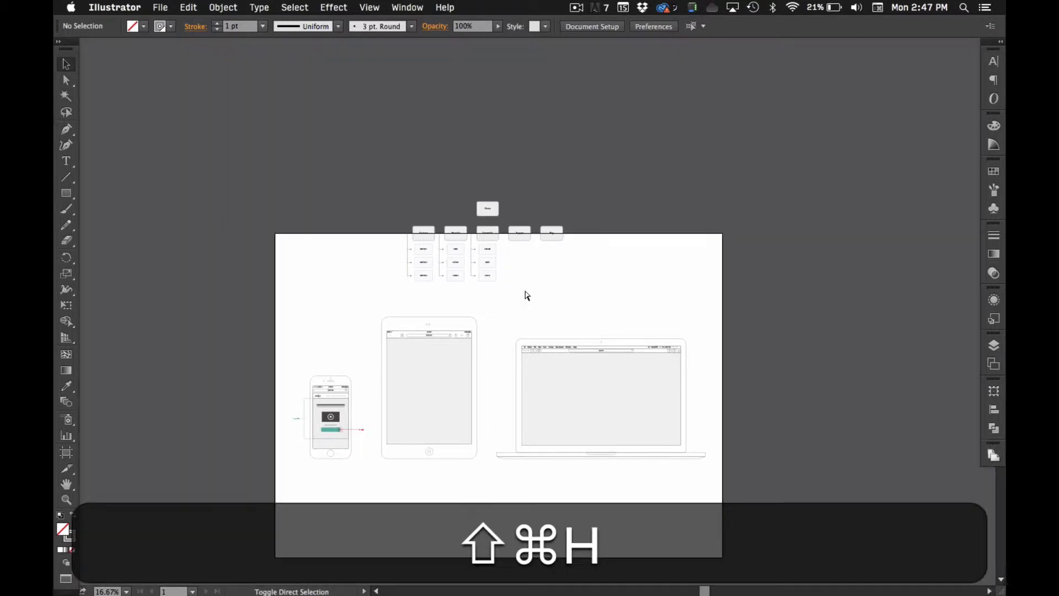
key(shift+super+h)
key(shift+super+h)
key(shift+super+h)
scroll(366, 181, up, 3)
Pan the view to bring the artboard and the flowchart above it into view
key(space)
drag(279, 173, 744, 420)
scroll(413, 169, down, 3)
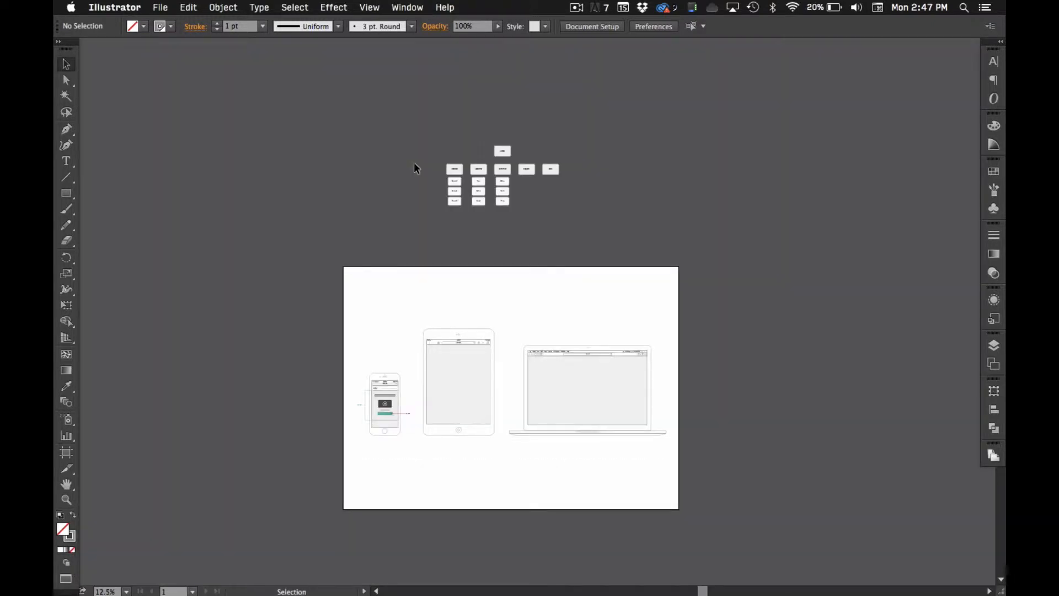
key(space)
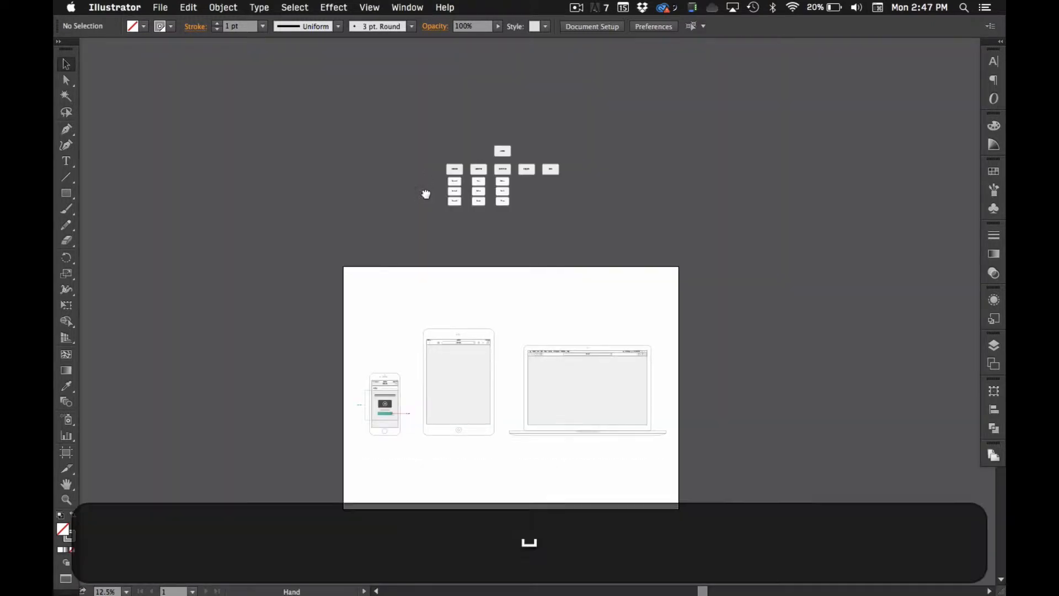
Enter artboard editing from Document Setup and draw a second artboard around the flowchart
drag(413, 169, 425, 152)
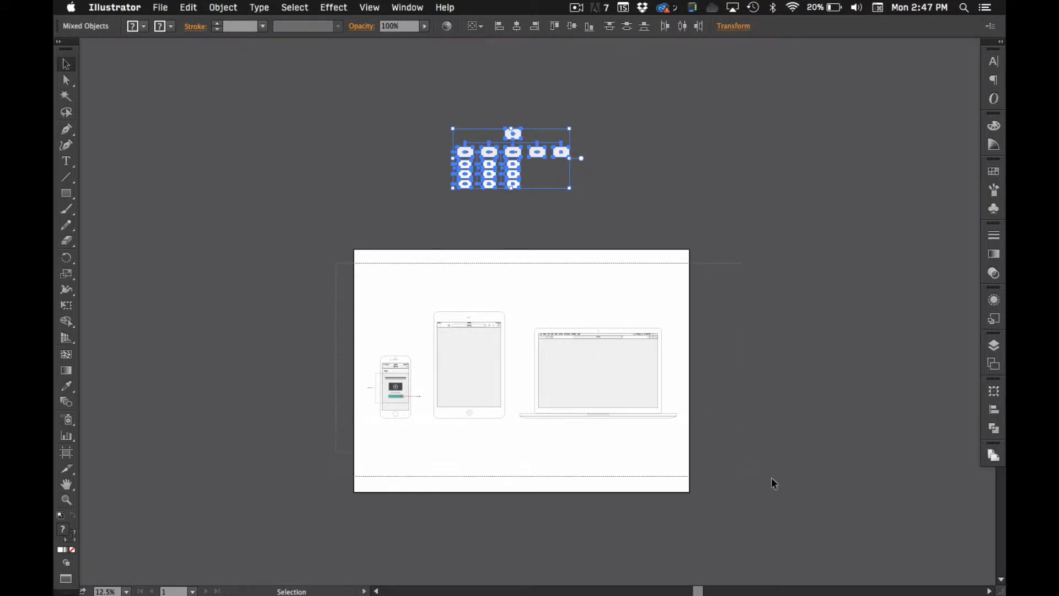
drag(380, 265, 717, 371)
click(666, 243)
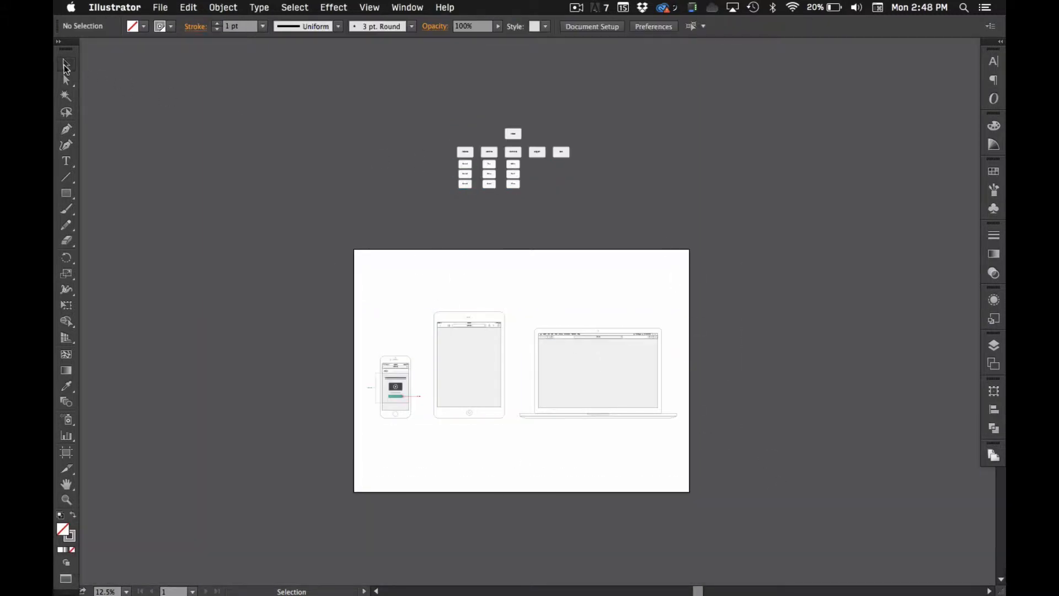
click(596, 28)
click(337, 132)
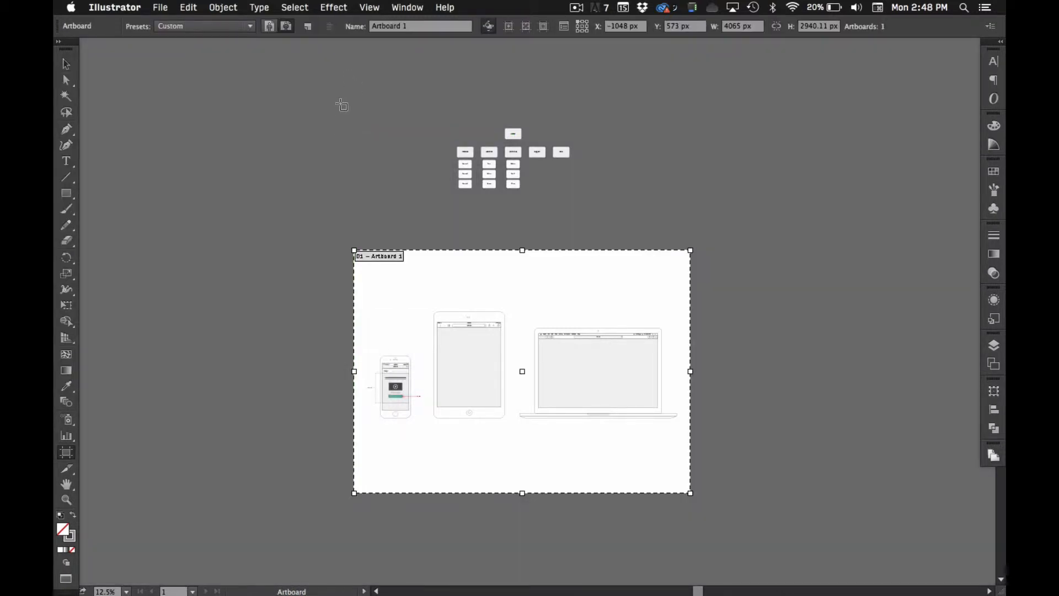
drag(353, 95, 678, 219)
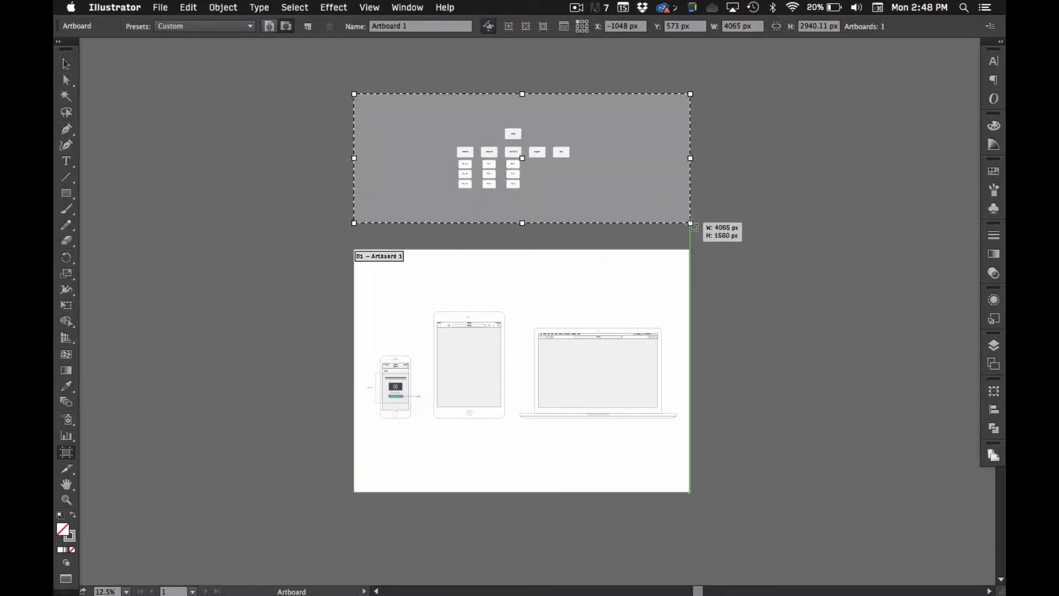
key(v)
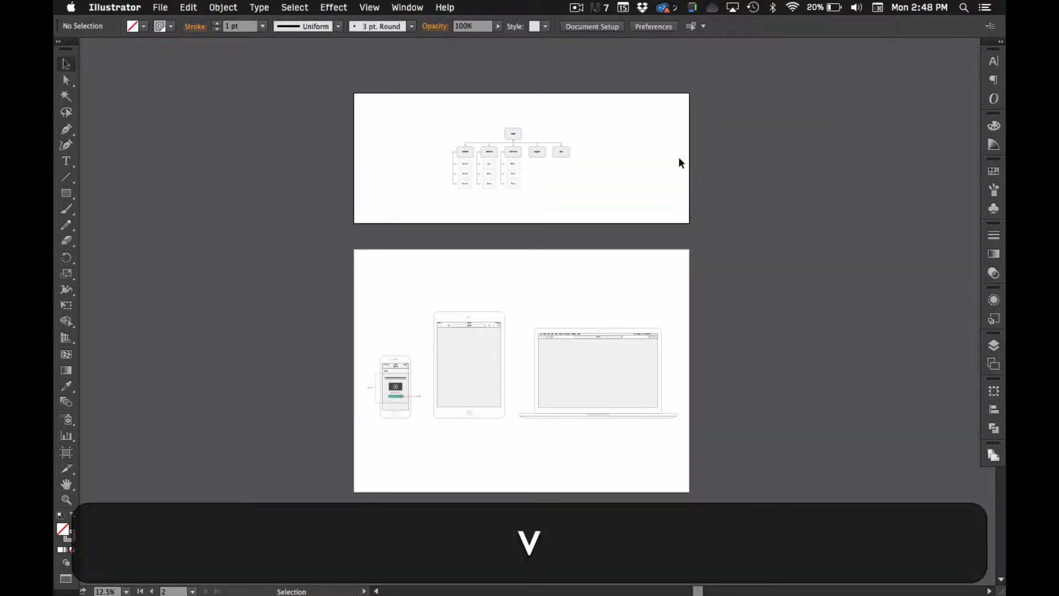
Narrow the flowchart artboard's right edge, undoing an accidental duplicate and deletion
click(593, 25)
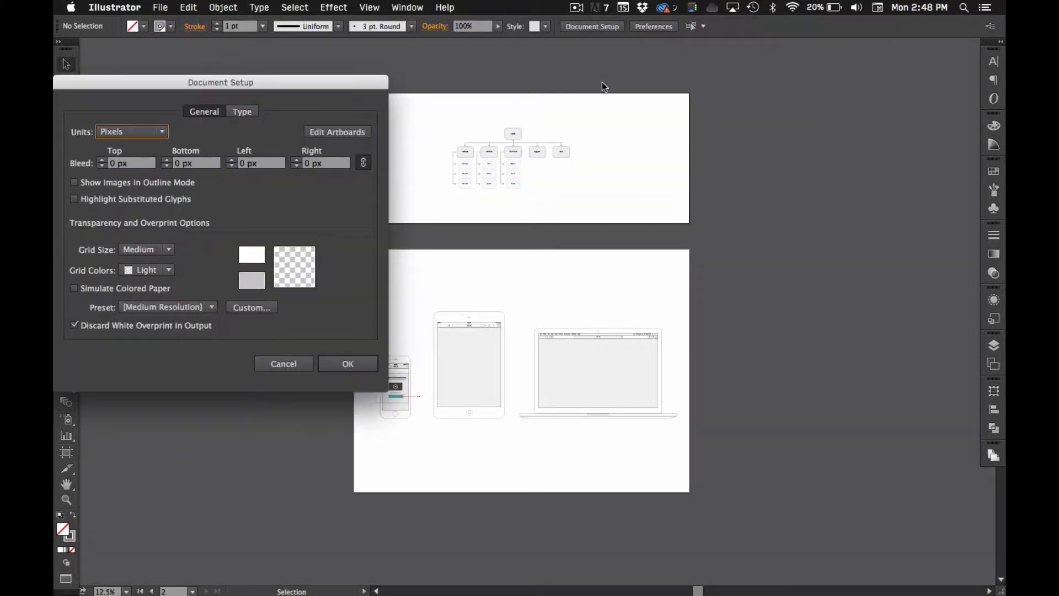
click(337, 132)
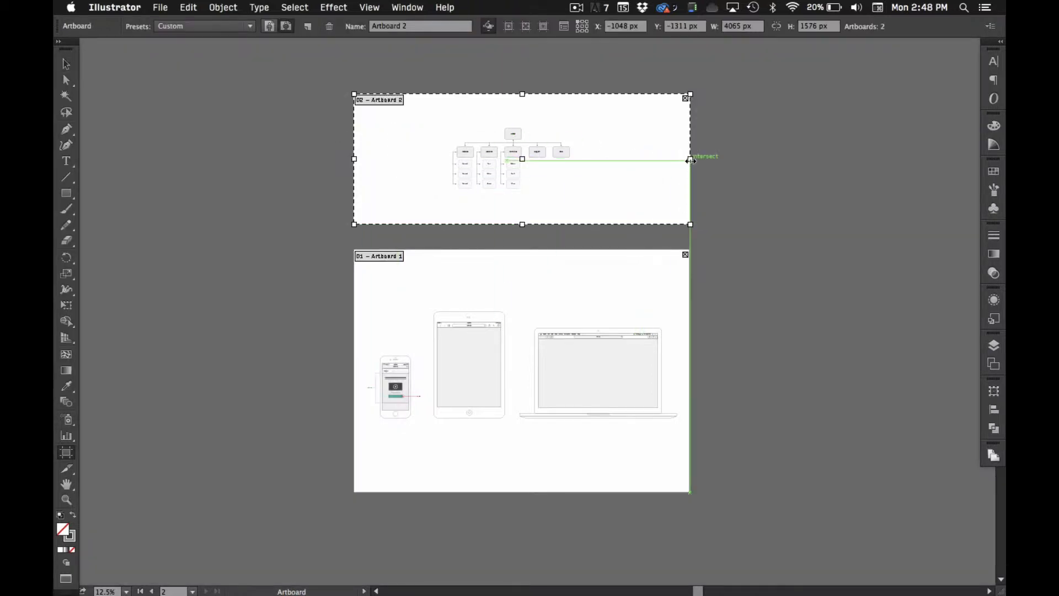
mouse_move(692, 157)
mouse_down()
mouse_move(434, 161)
mouse_move(639, 157)
mouse_up()
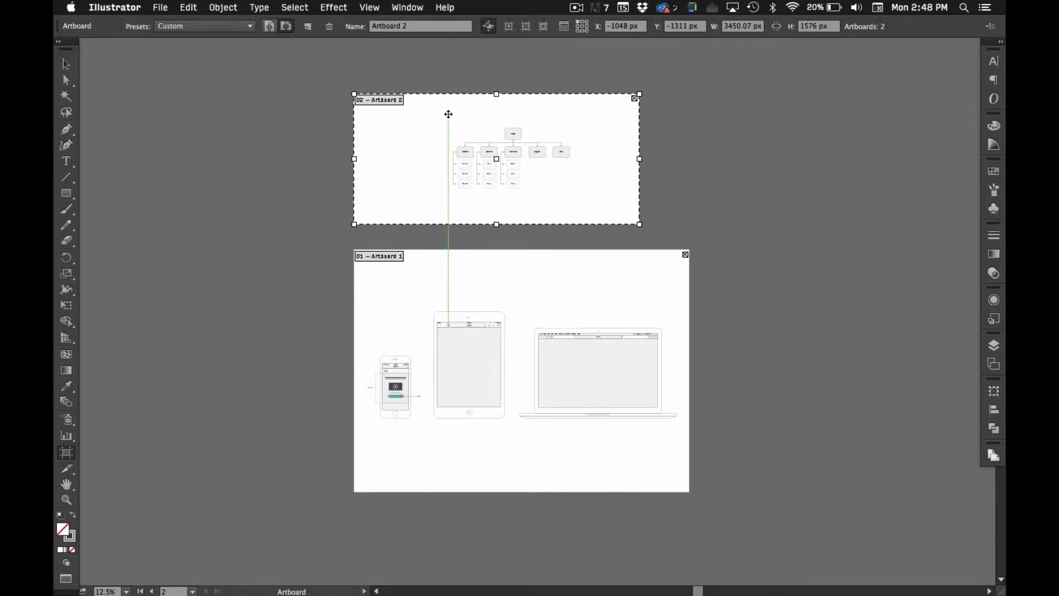
alt+shift+drag(449, 115, 766, 115)
key(super+z)
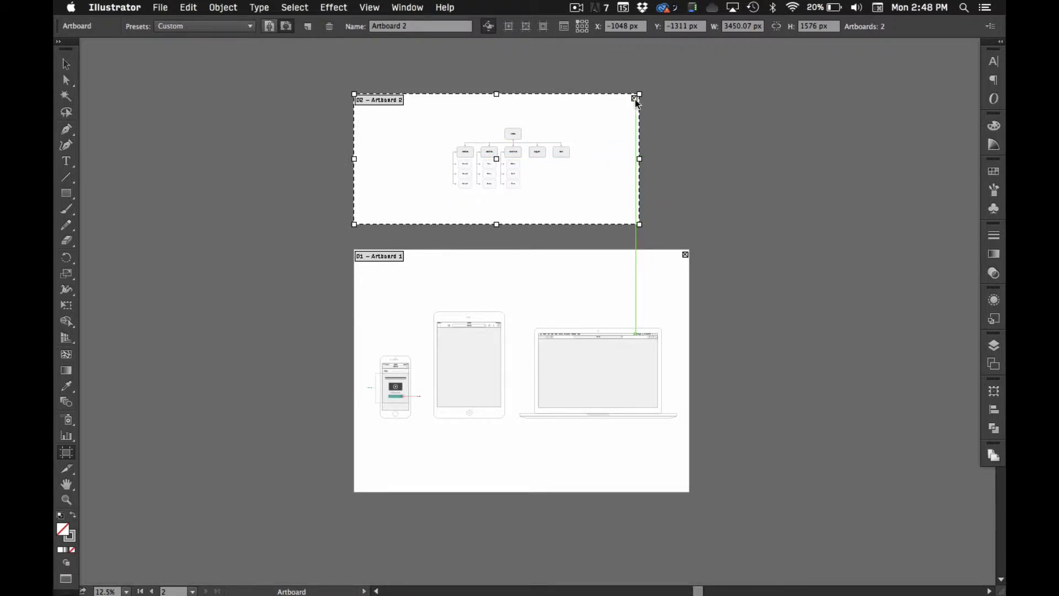
click(635, 99)
key(super+z)
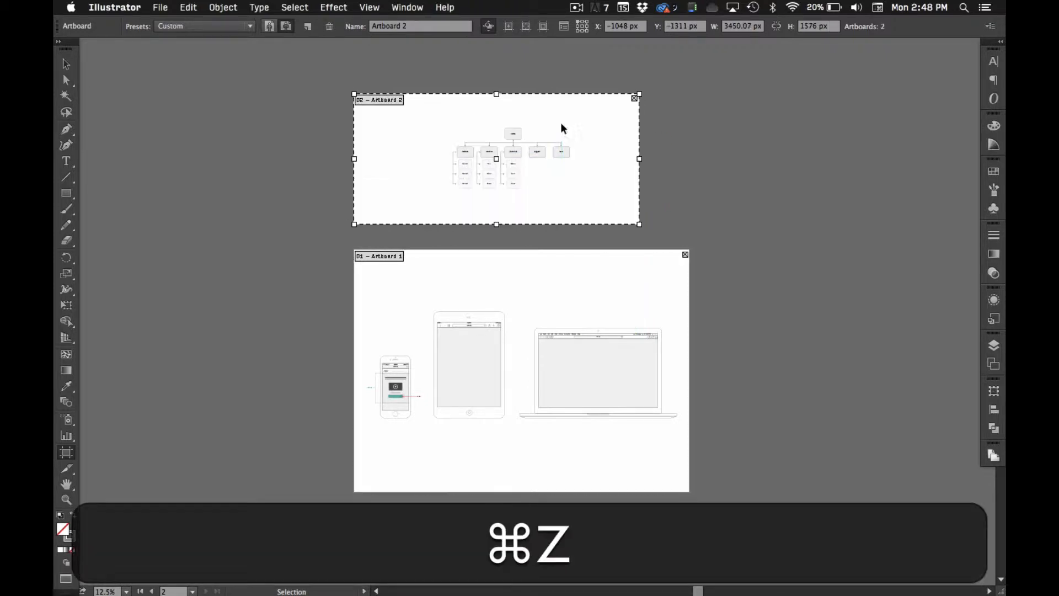
Narrow the flowchart artboard further and make the mockups artboard wider and shorter
drag(639, 158, 504, 165)
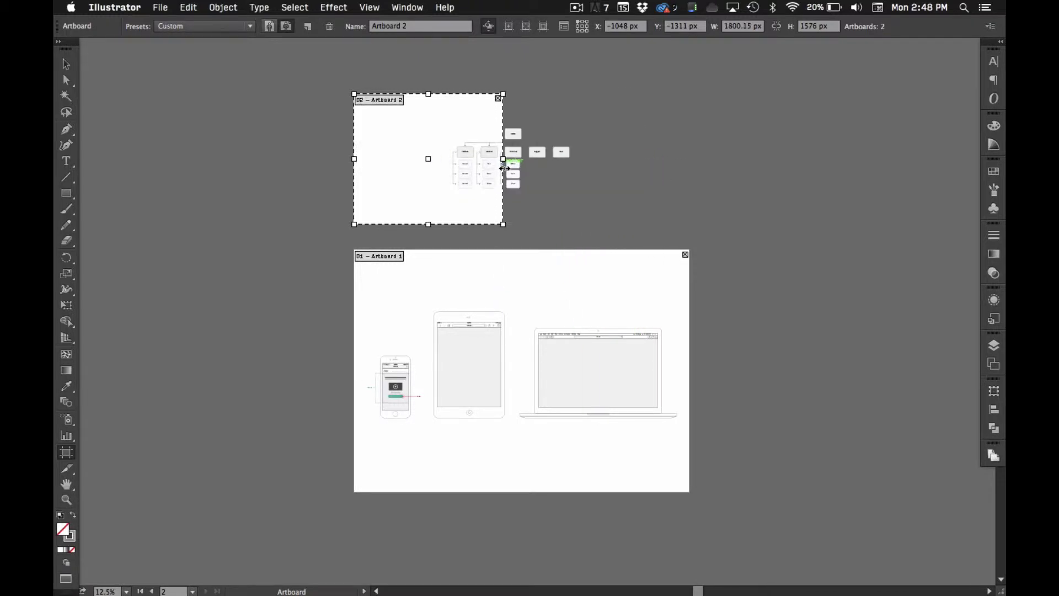
click(596, 272)
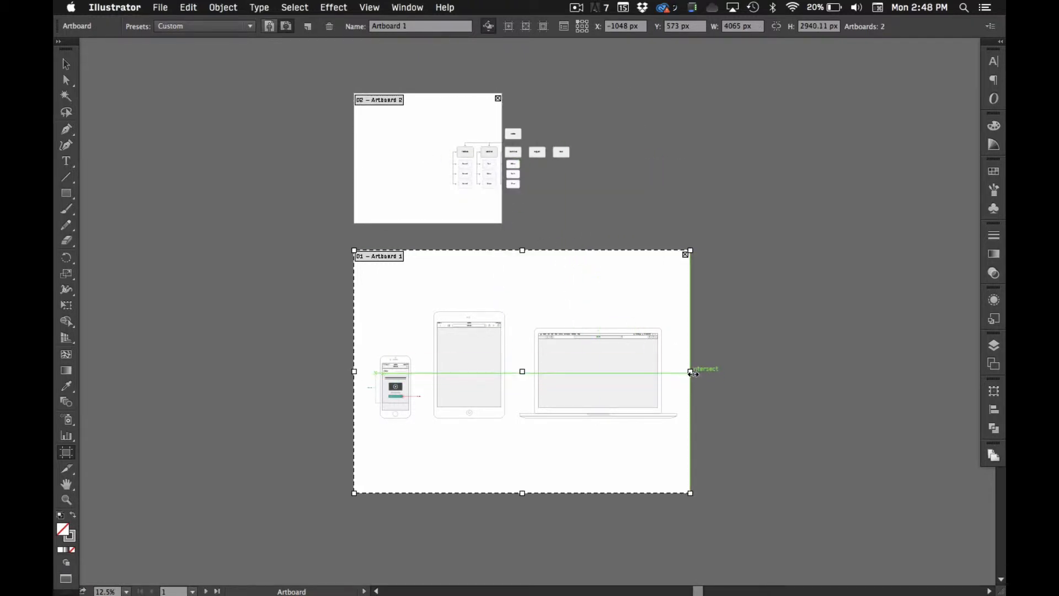
drag(692, 372, 744, 372)
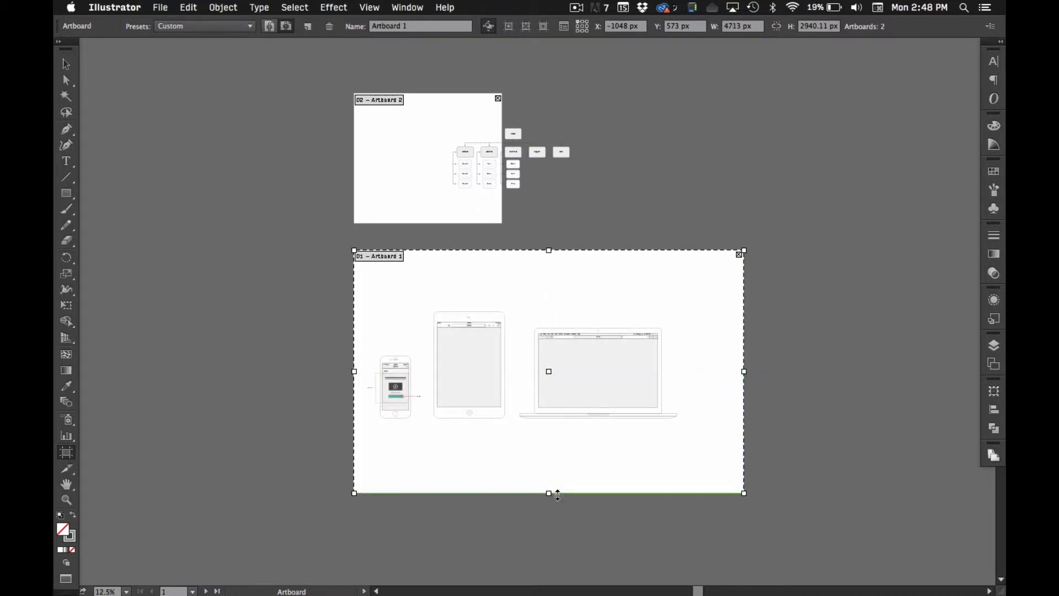
drag(554, 495, 555, 443)
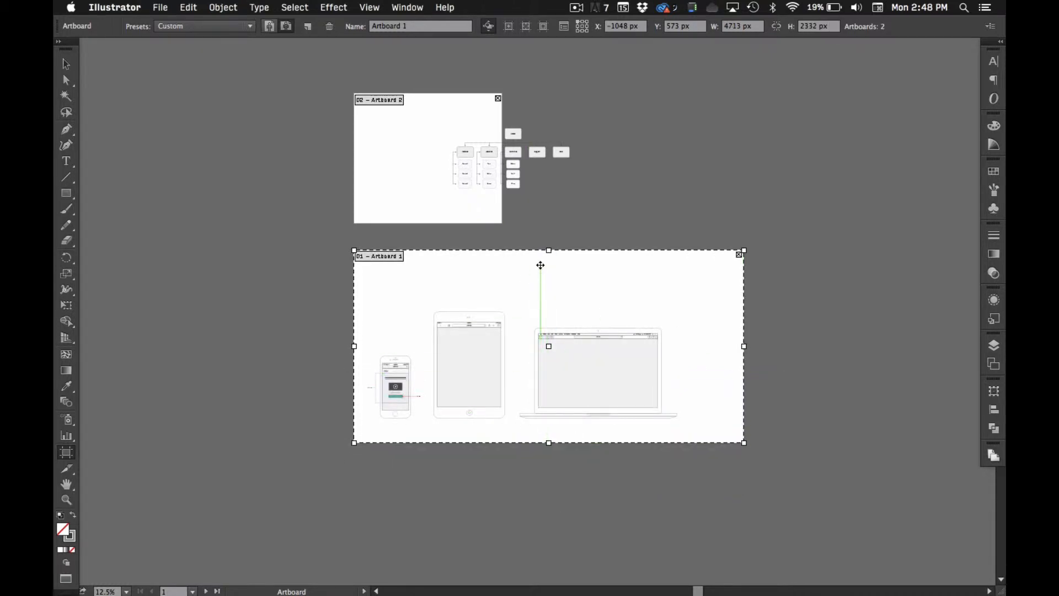
drag(548, 251, 548, 267)
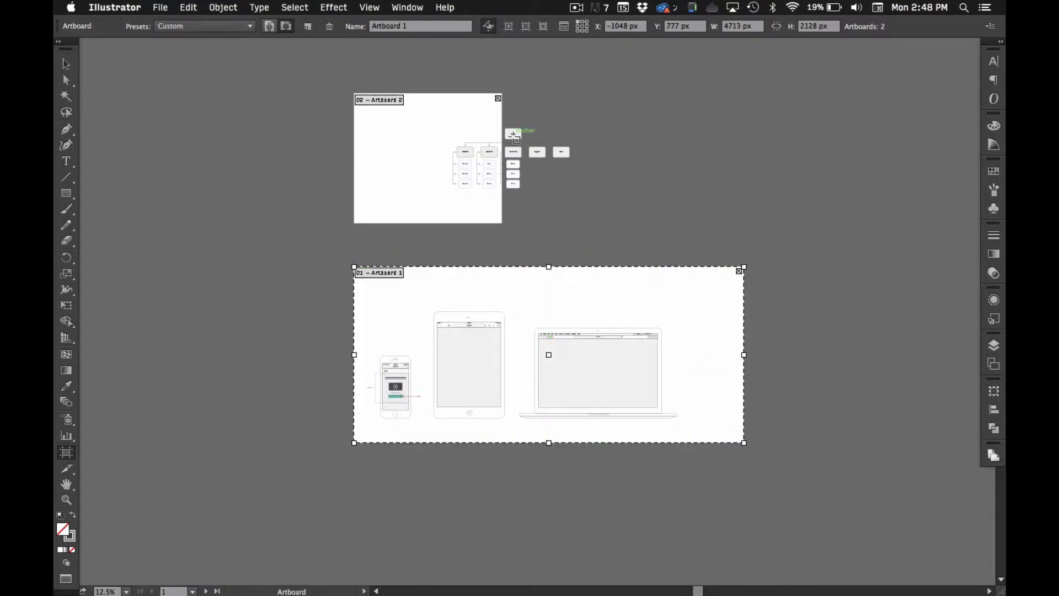
Select the whole flowchart and move it left inside its artboard
key(v)
drag(432, 94, 579, 207)
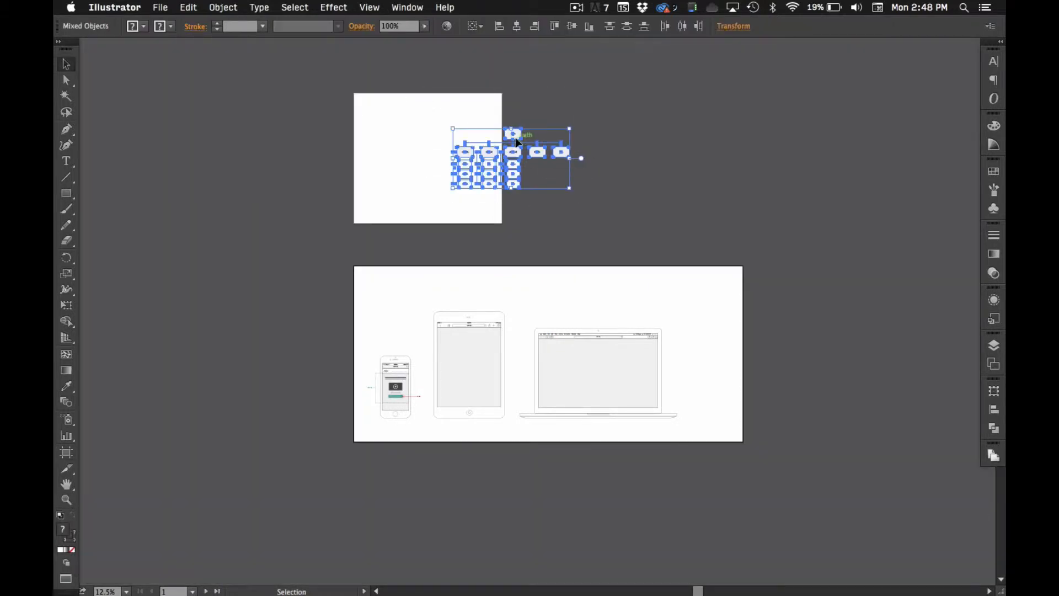
drag(515, 138, 437, 138)
Group the flowchart and centre it horizontally and vertically on its artboard with Align to Artboard
click(485, 188)
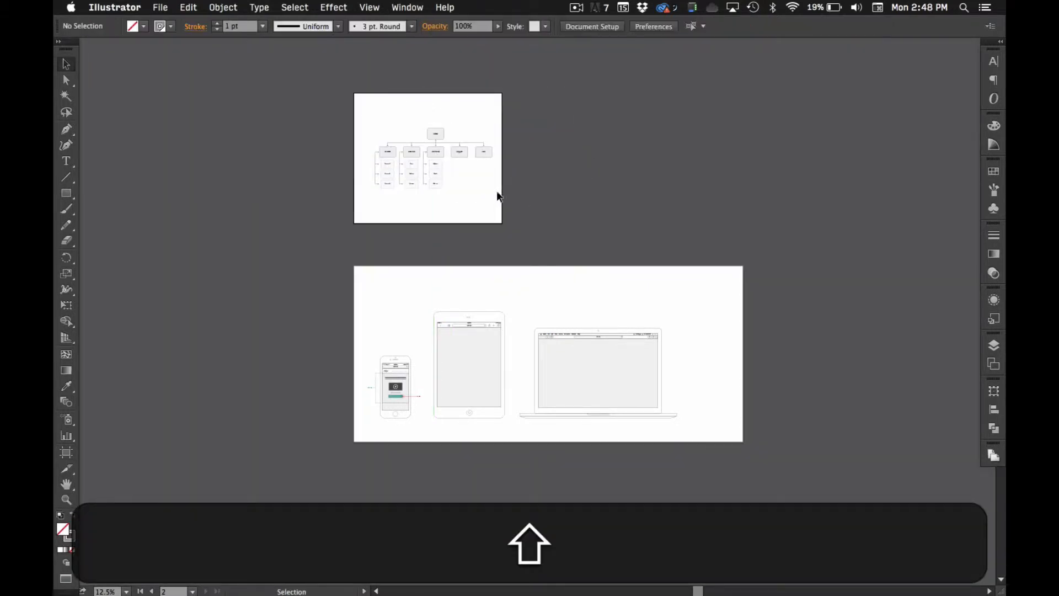
drag(464, 195, 520, 216)
key(super+g)
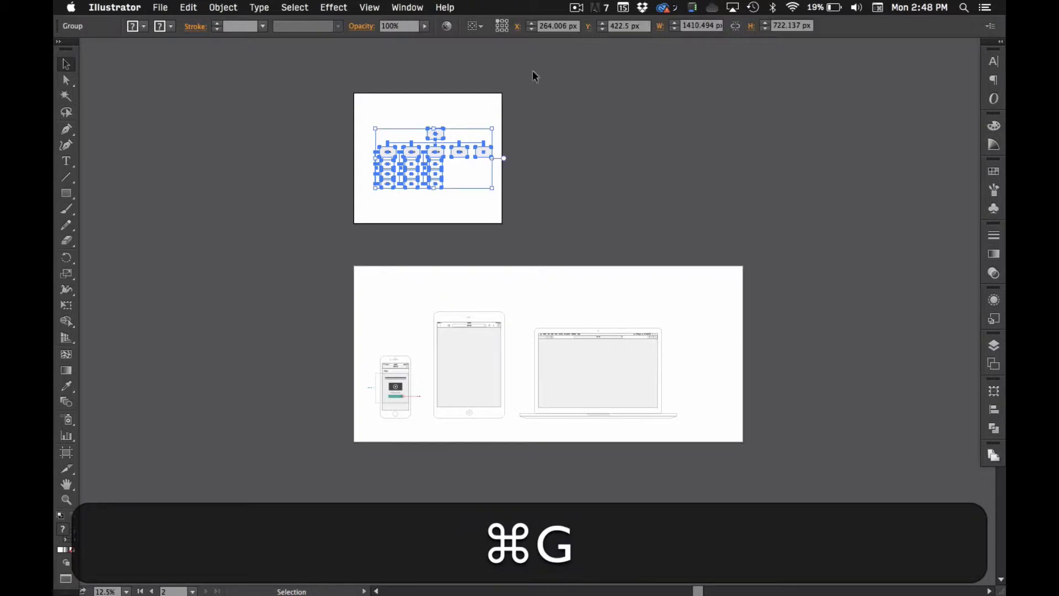
click(476, 26)
click(511, 62)
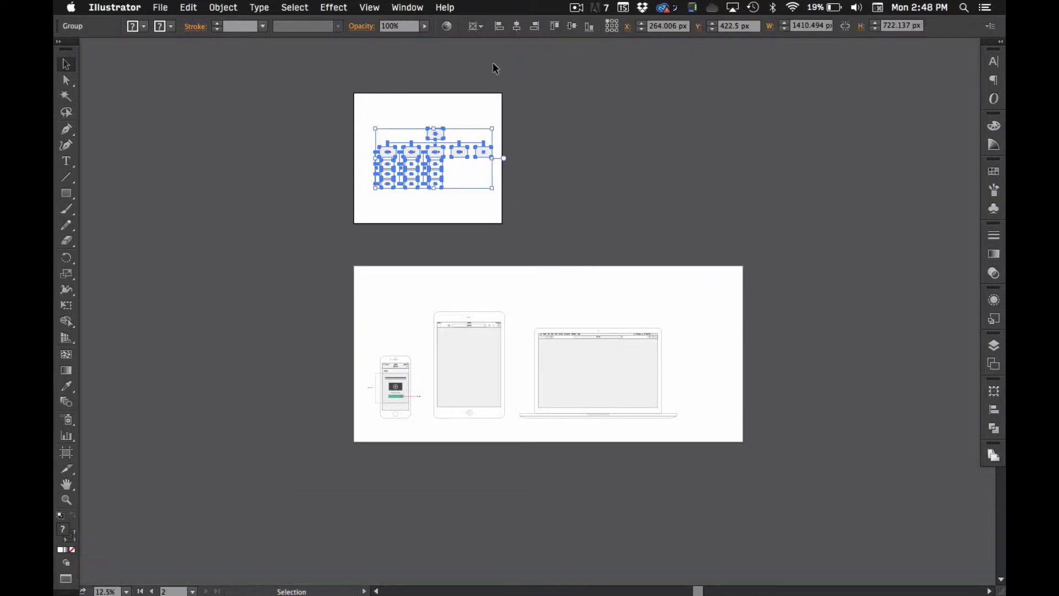
click(518, 25)
click(554, 26)
click(563, 263)
scroll(563, 263, up, 3)
drag(563, 262, 577, 219)
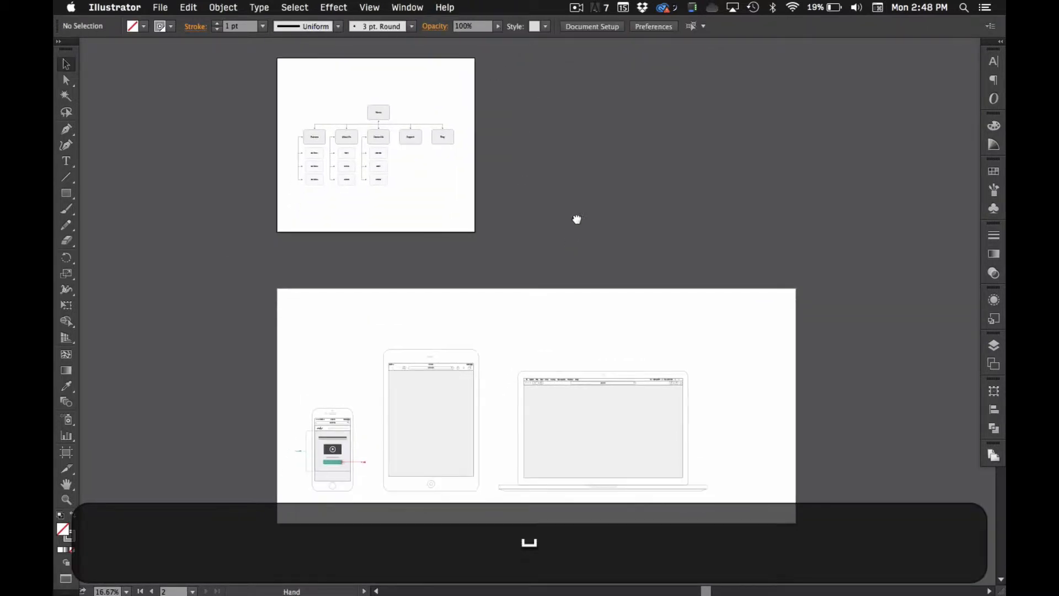
Group the device mockups and centre them horizontally and vertically on the lower artboard
click(376, 115)
click(523, 346)
drag(277, 306, 828, 518)
key(super+g)
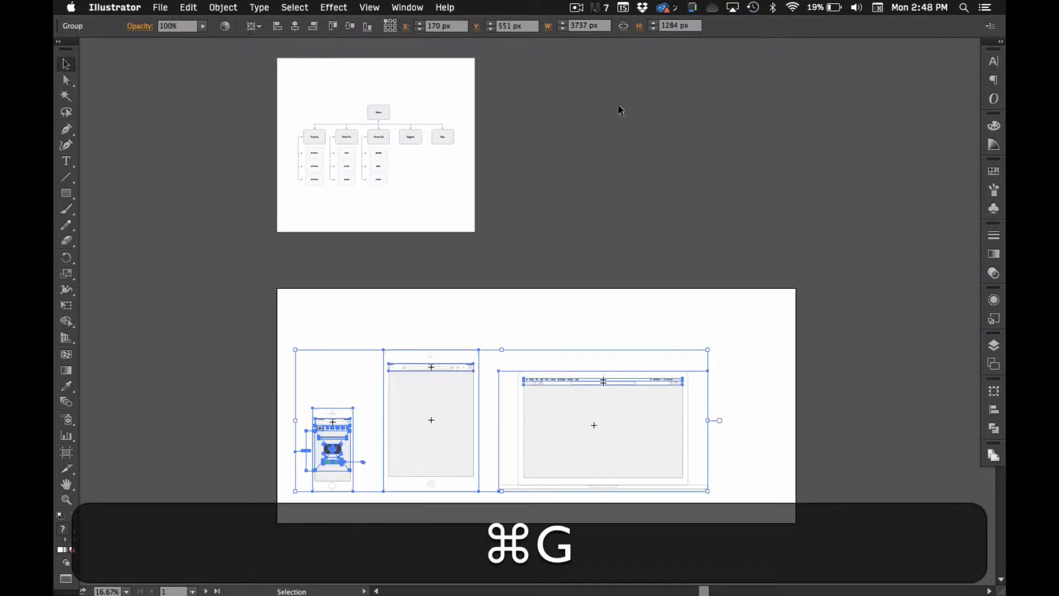
click(253, 25)
click(289, 71)
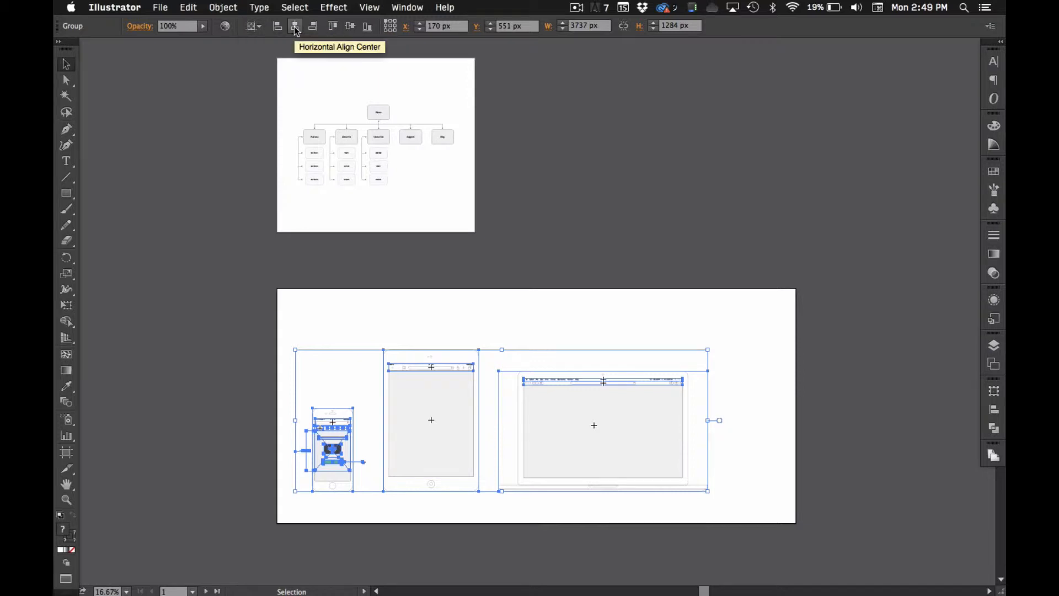
click(295, 26)
click(349, 26)
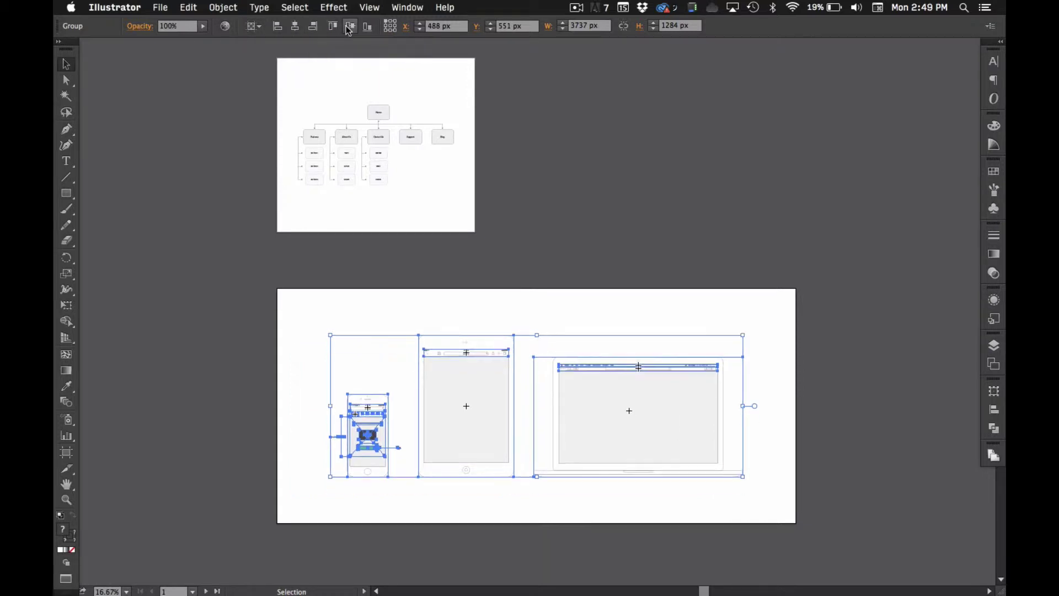
click(661, 247)
key(space)
drag(654, 240, 676, 257)
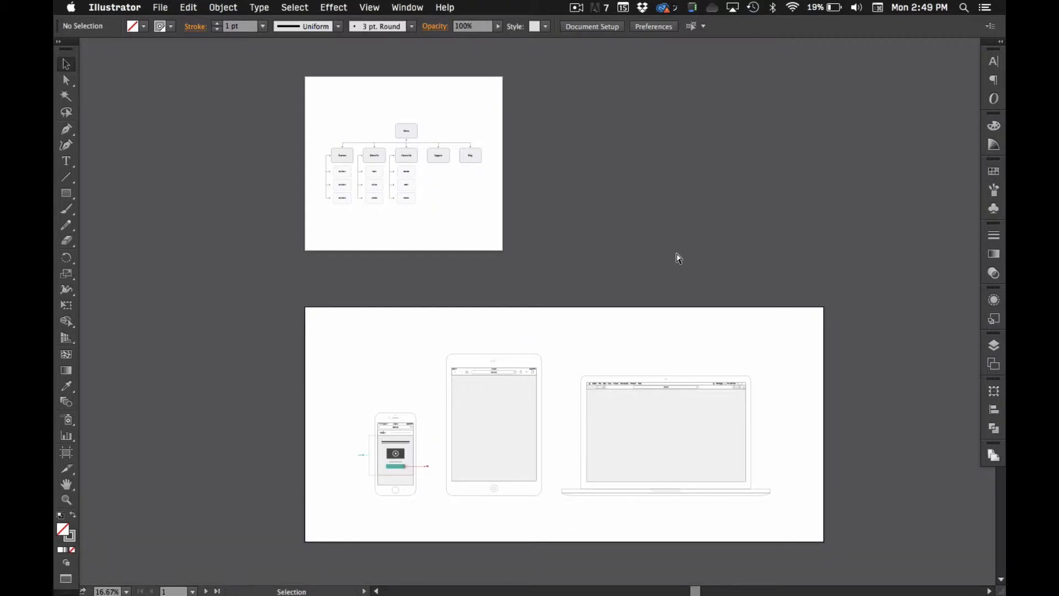
Save a copy as Adobe PDF named artboards.pdf on the Desktop, bringing up the PDF options
key(super+shift+s)
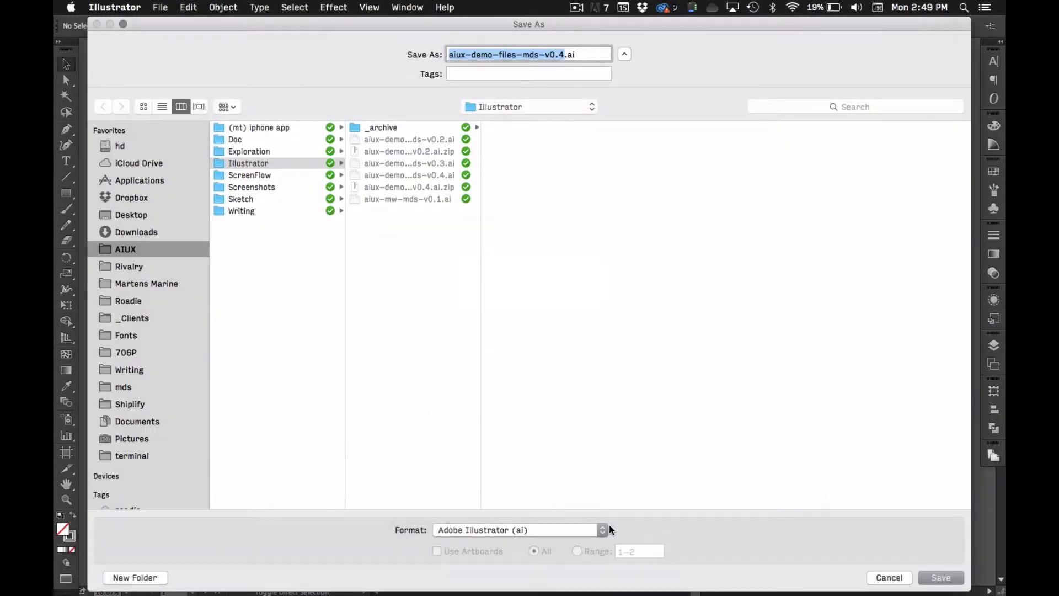
click(596, 532)
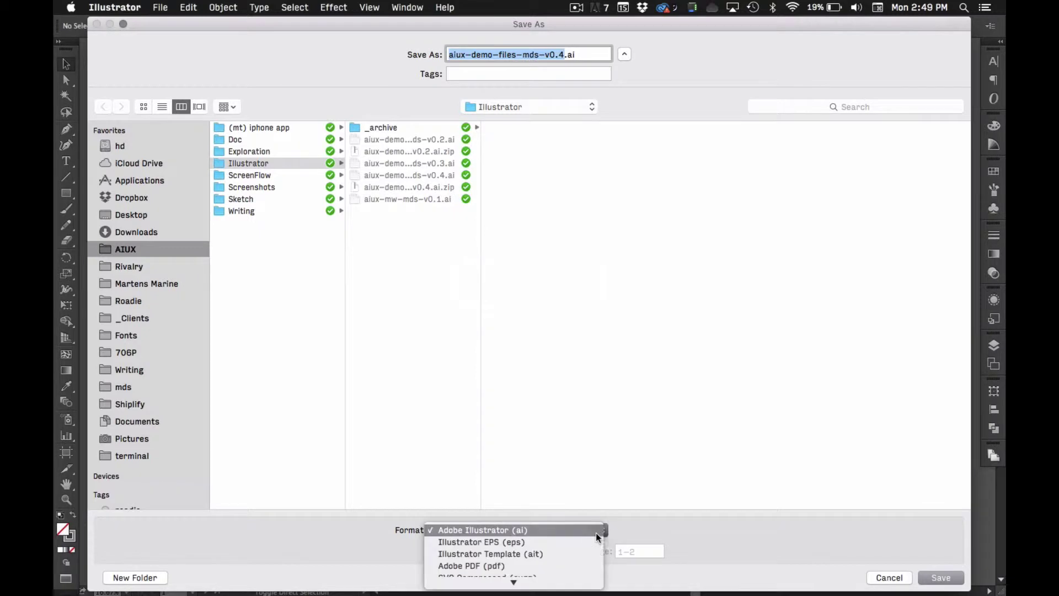
click(504, 561)
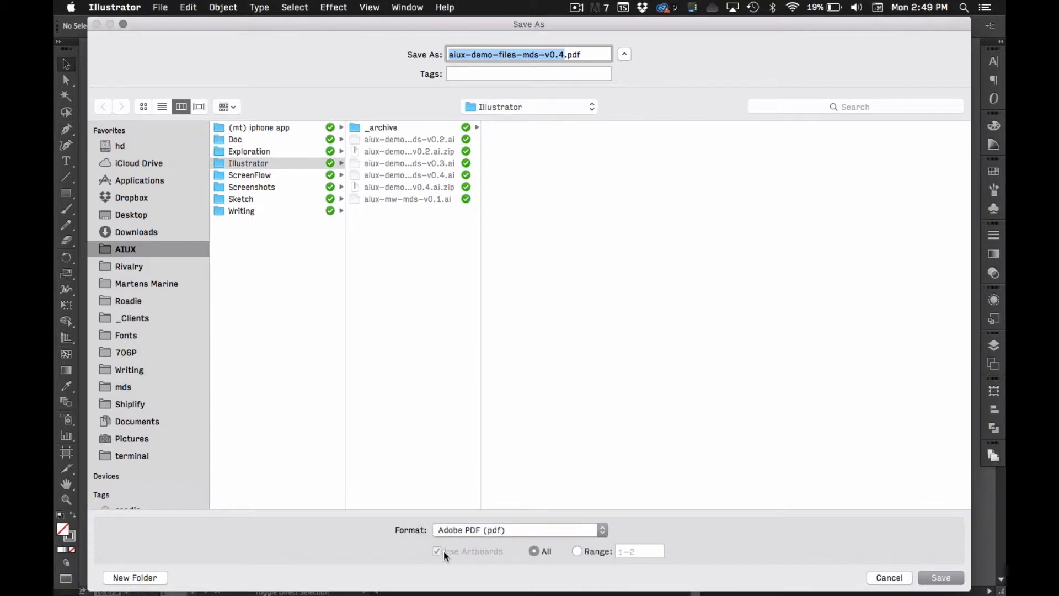
text(a)
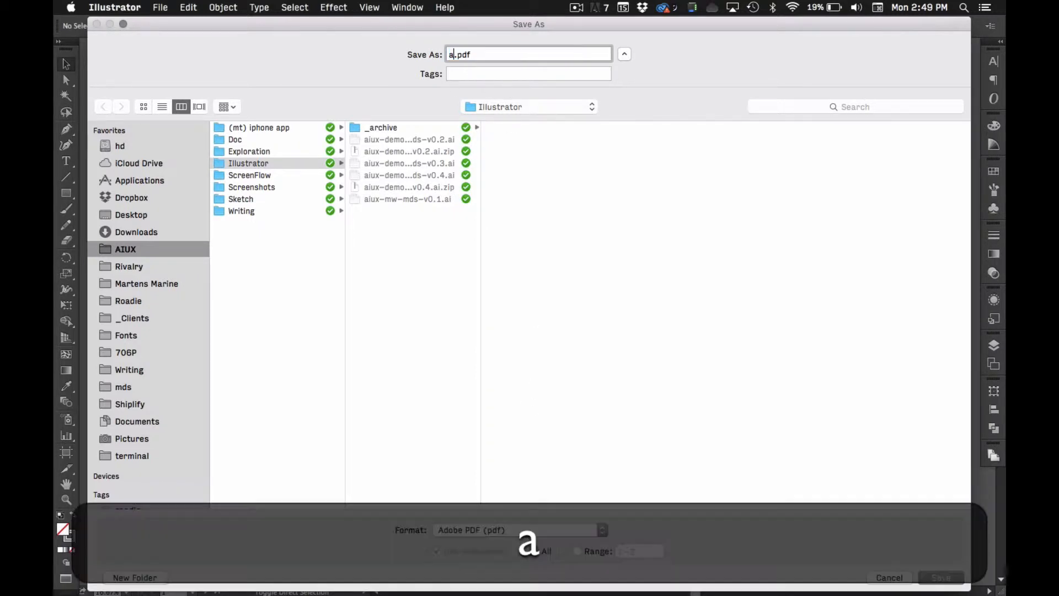
text(rtboards)
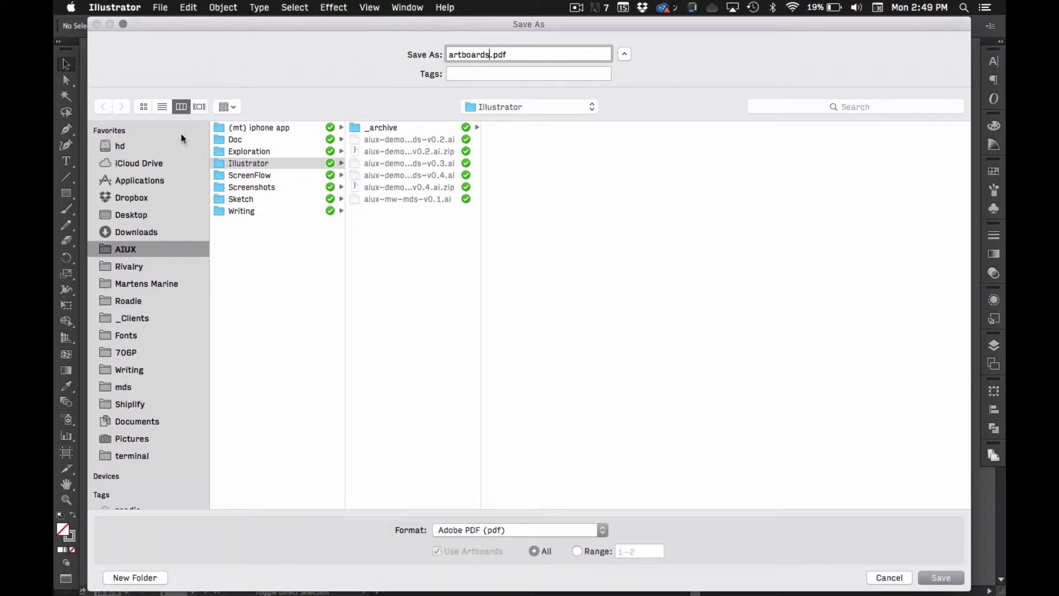
click(147, 197)
click(142, 215)
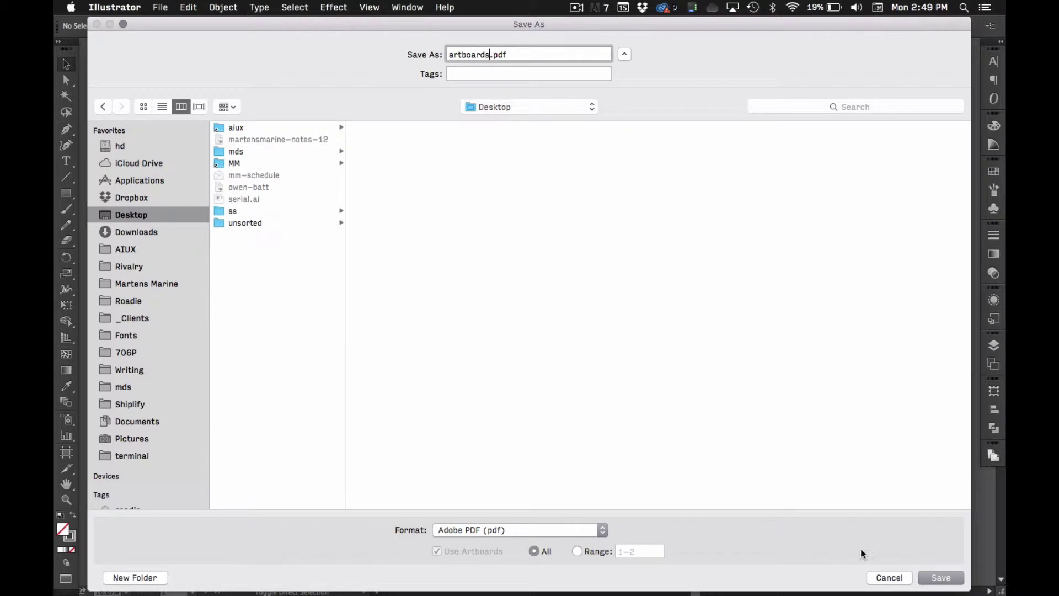
click(931, 576)
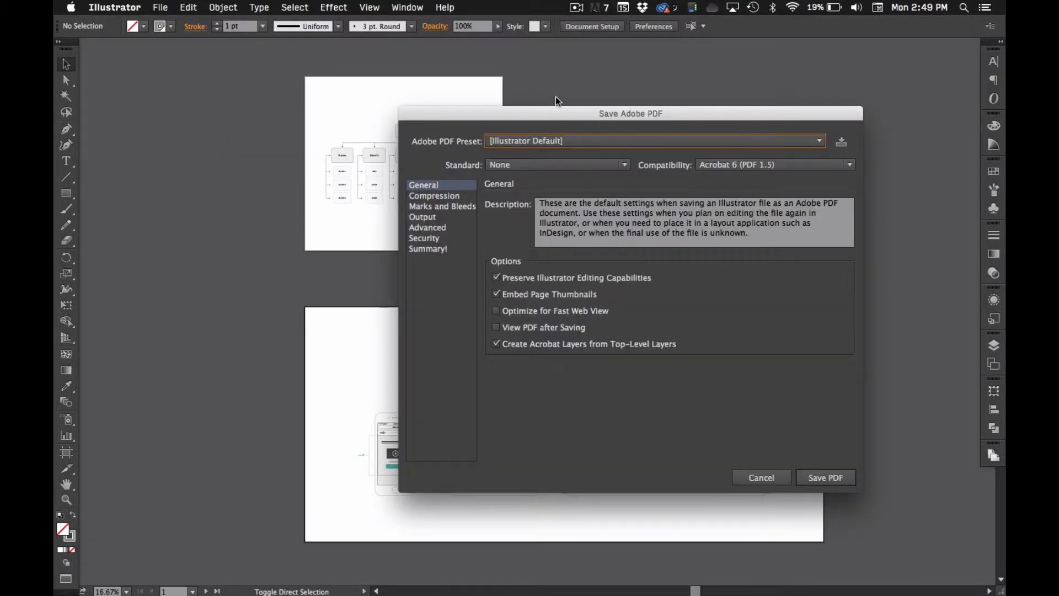
Reposition the Save Adobe PDF dialog while keeping the Illustrator Default preset
drag(555, 109, 451, 54)
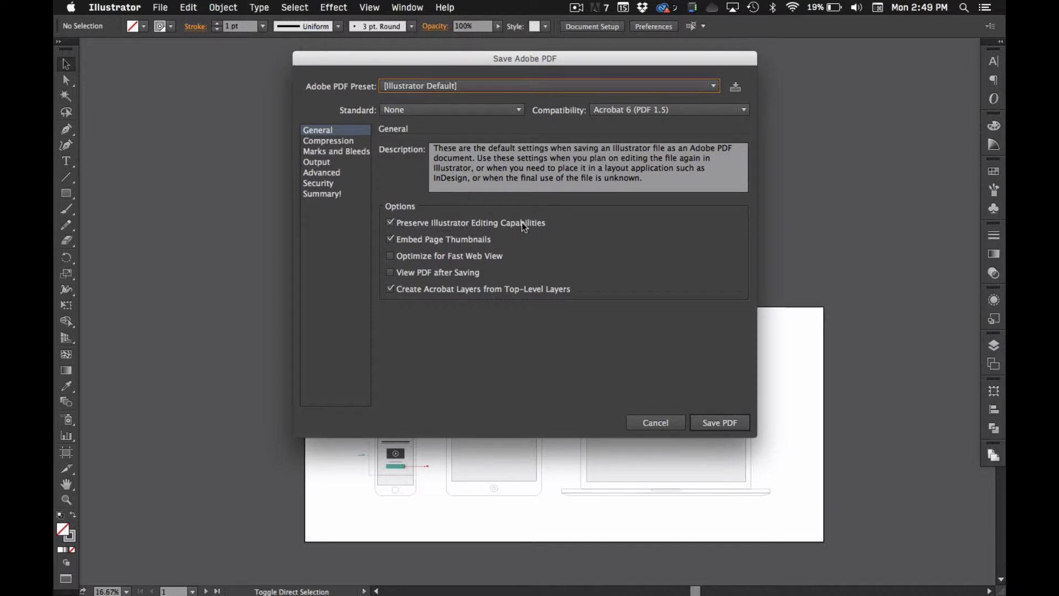
mouse_move(403, 61)
mouse_down()
mouse_move(536, 89)
mouse_move(524, 68)
mouse_up()
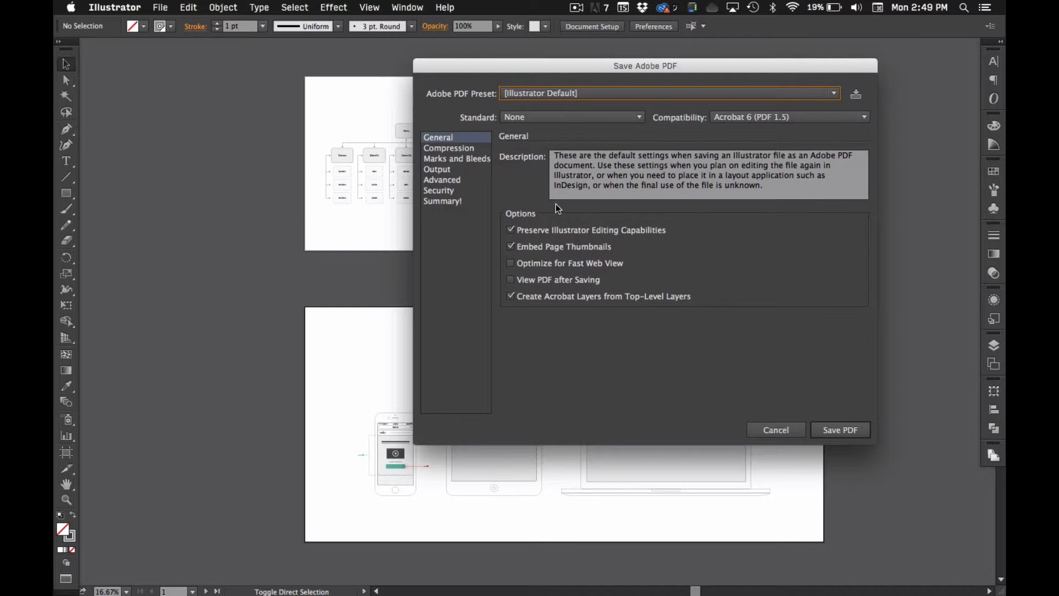
mouse_move(542, 70)
mouse_down()
mouse_move(557, 88)
mouse_move(613, 88)
mouse_up()
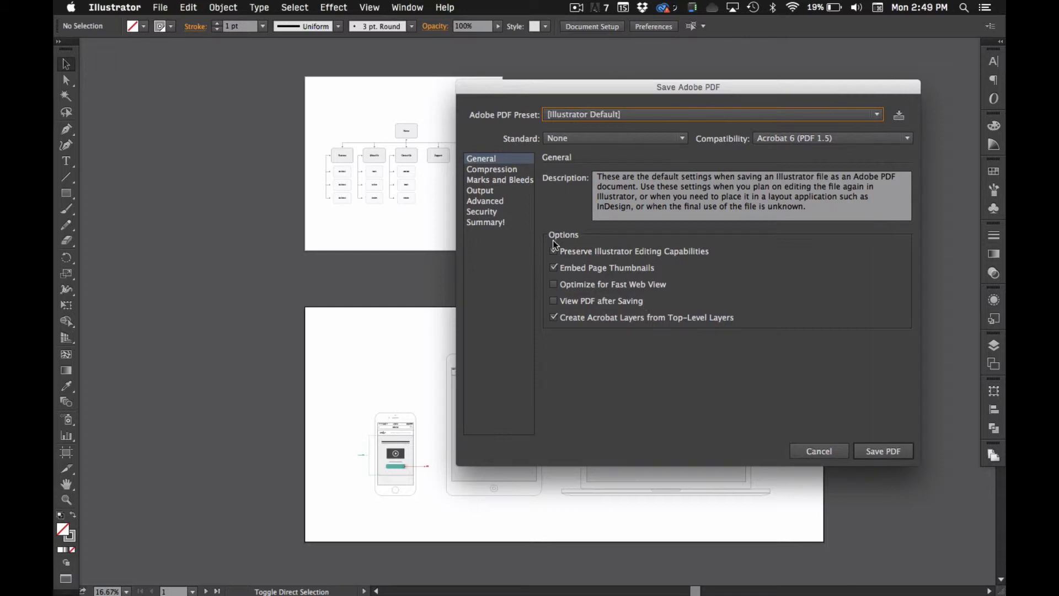
drag(616, 87, 558, 58)
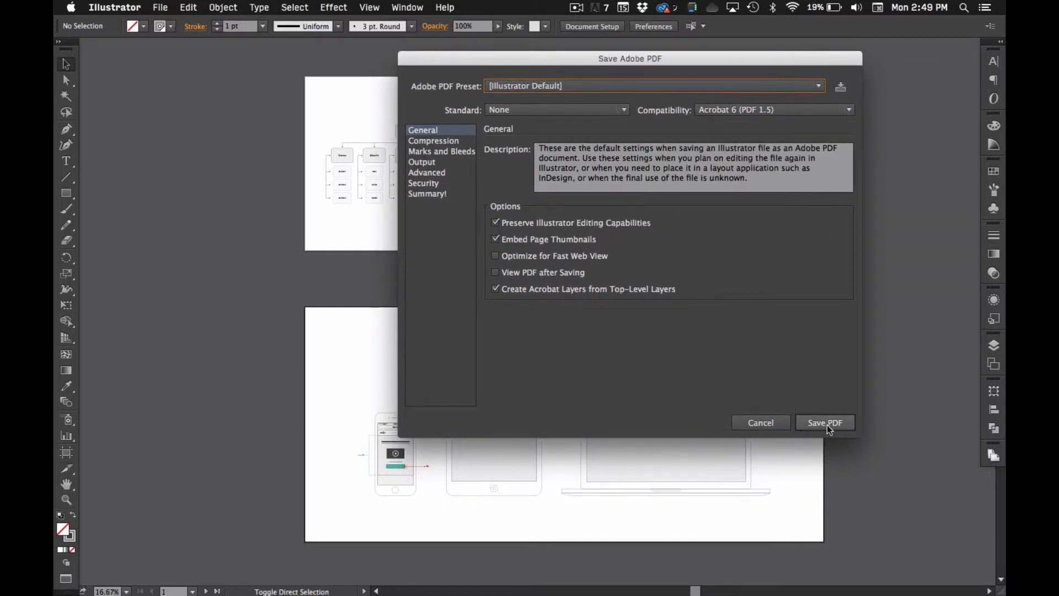
Confirm the PDF save, hide Illustrator and open artboards.pdf in Preview with page thumbnails shown
click(847, 421)
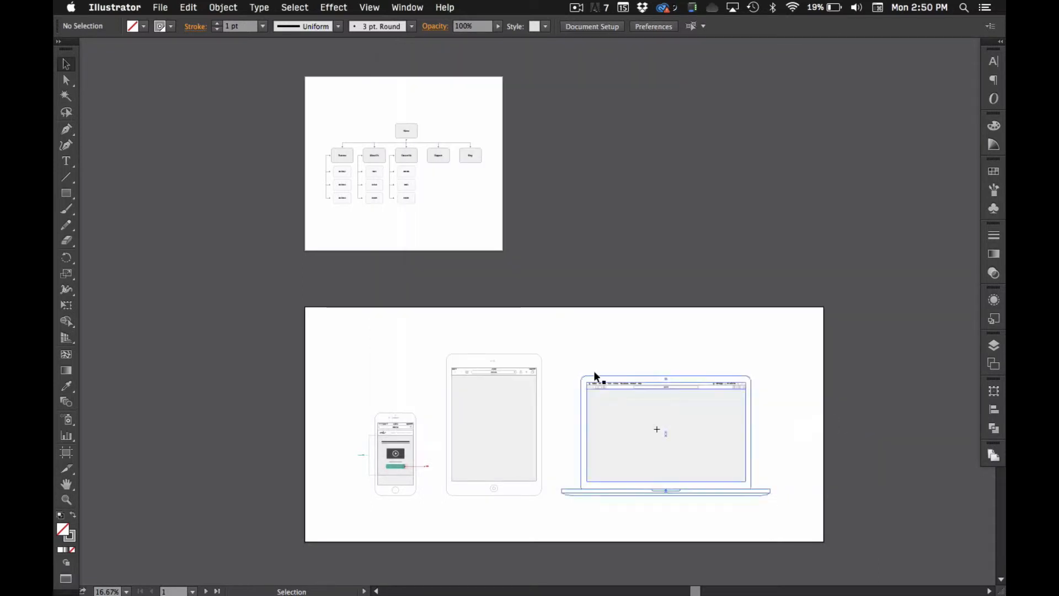
key(super+h)
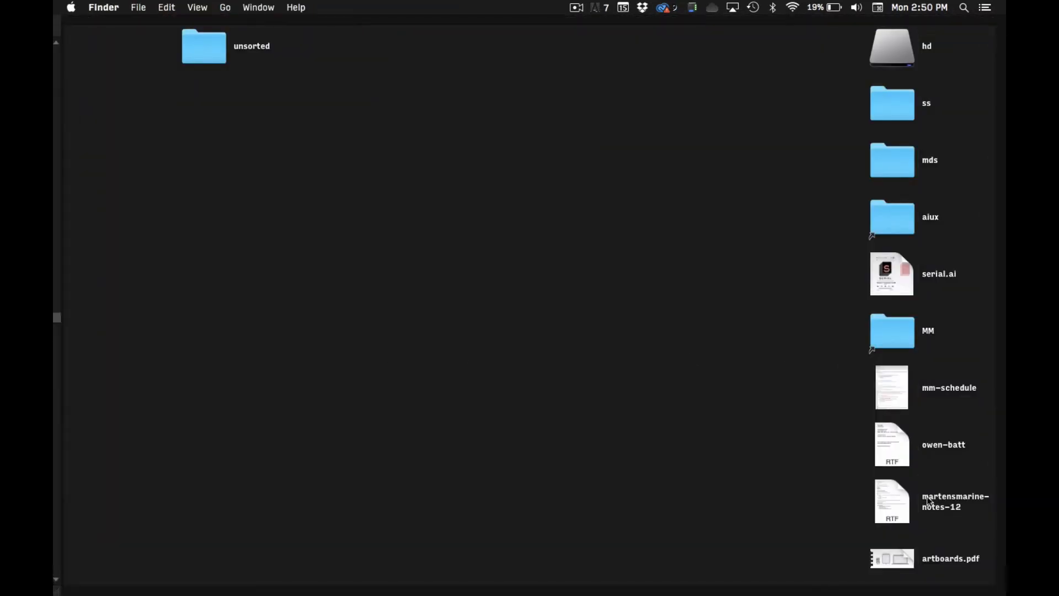
double_click(893, 562)
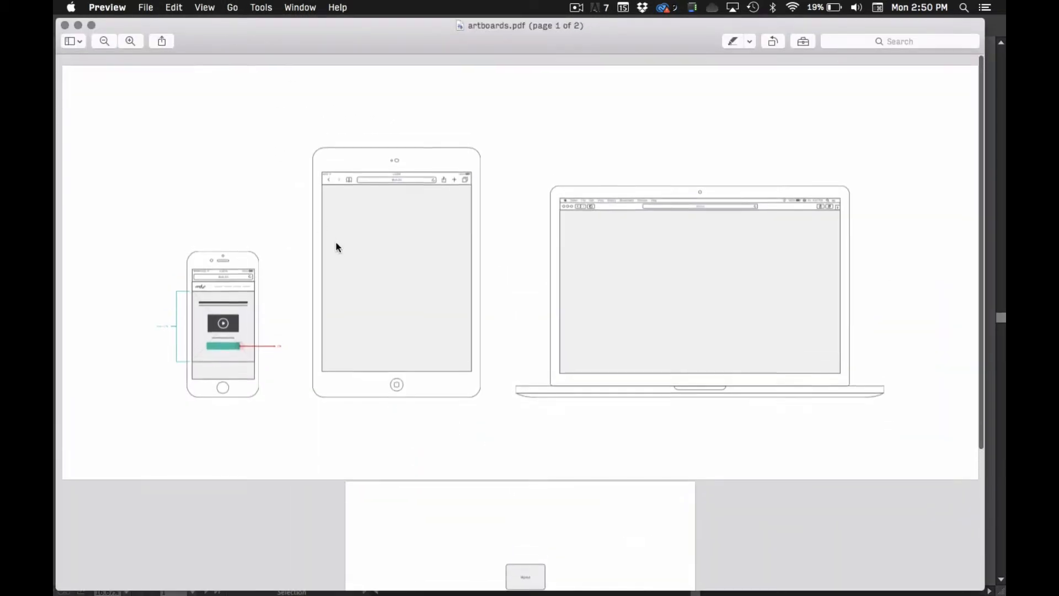
scroll(336, 243, down, 6)
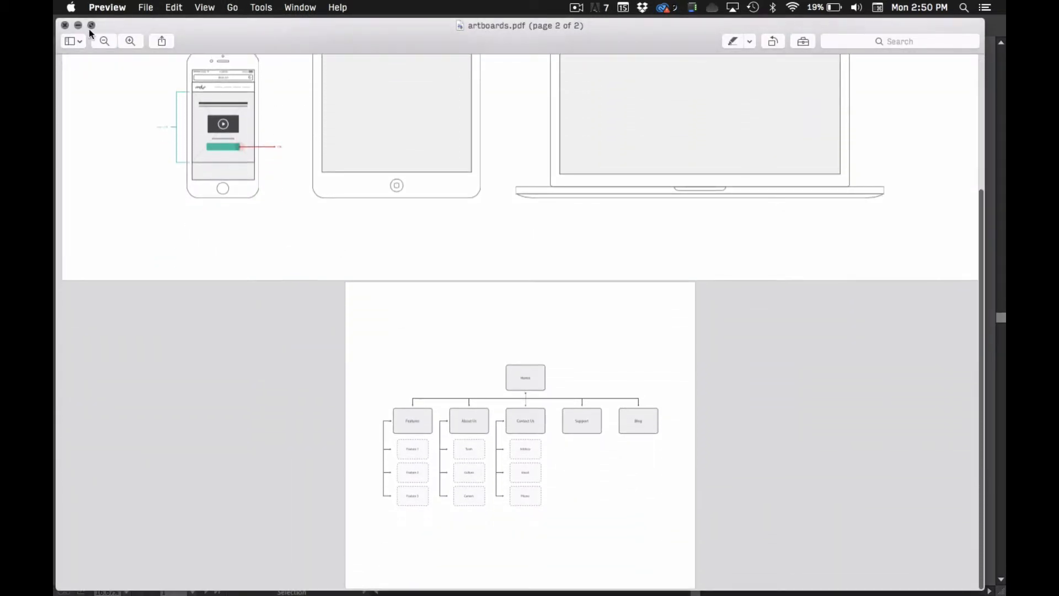
click(70, 41)
click(91, 64)
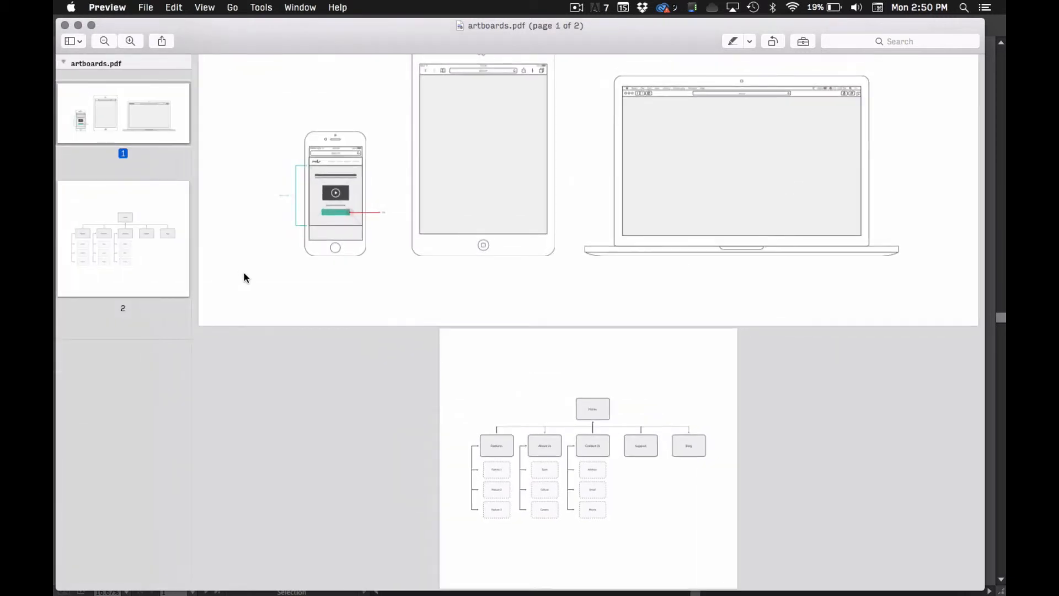
Move the sitemap page ahead of the devices page, save the PDF and close Preview
mouse_move(112, 232)
mouse_down()
mouse_move(128, 197)
mouse_move(118, 103)
mouse_up()
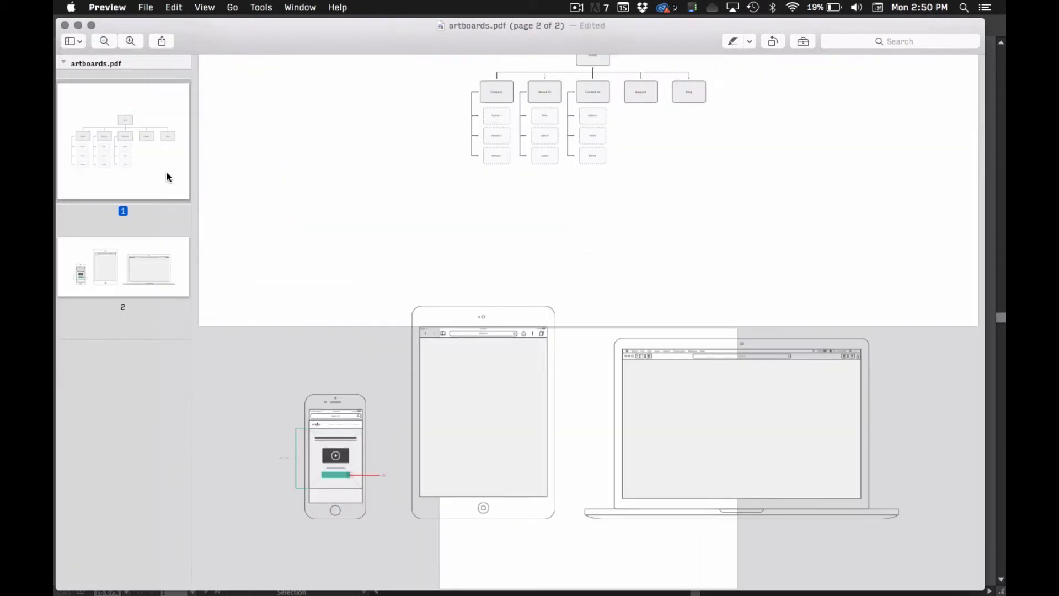
key(super+s)
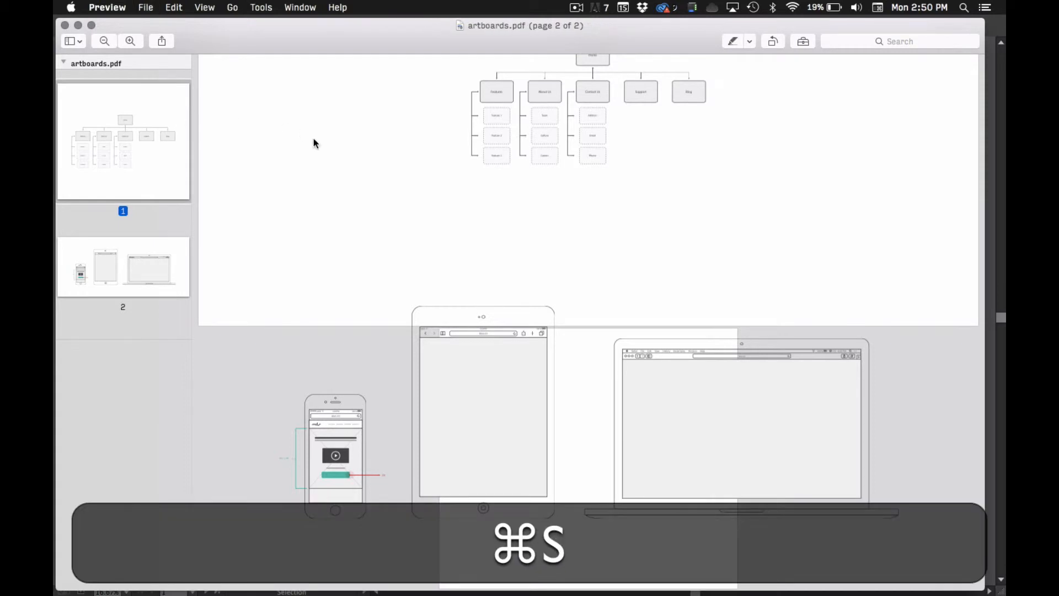
key(super+w)
Return to Illustrator and review each artboard from the Artboards panel
click(517, 386)
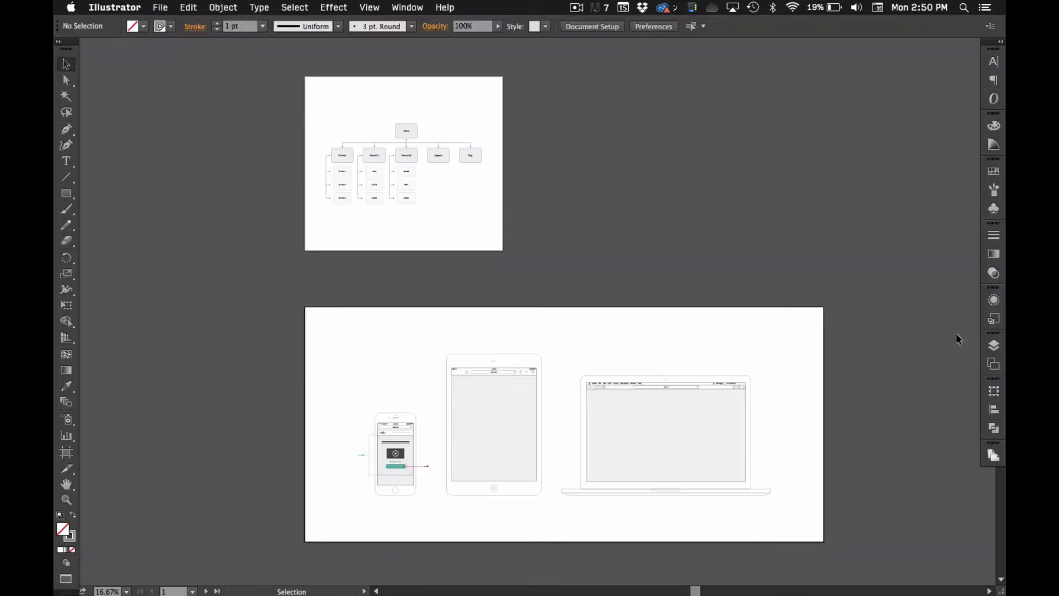
scroll(693, 239, right, 1)
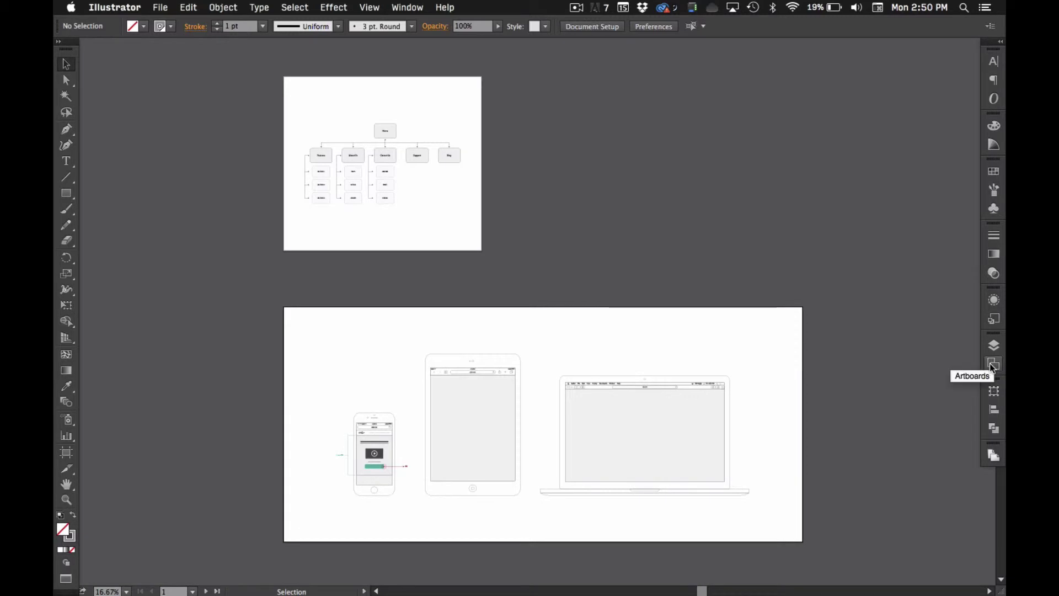
click(993, 367)
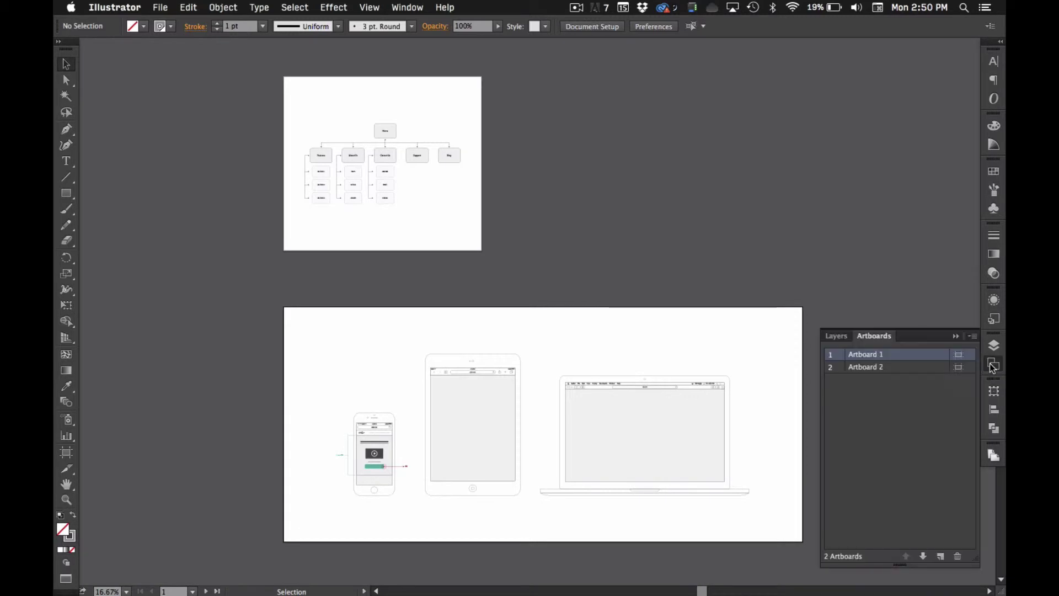
double_click(877, 358)
double_click(895, 353)
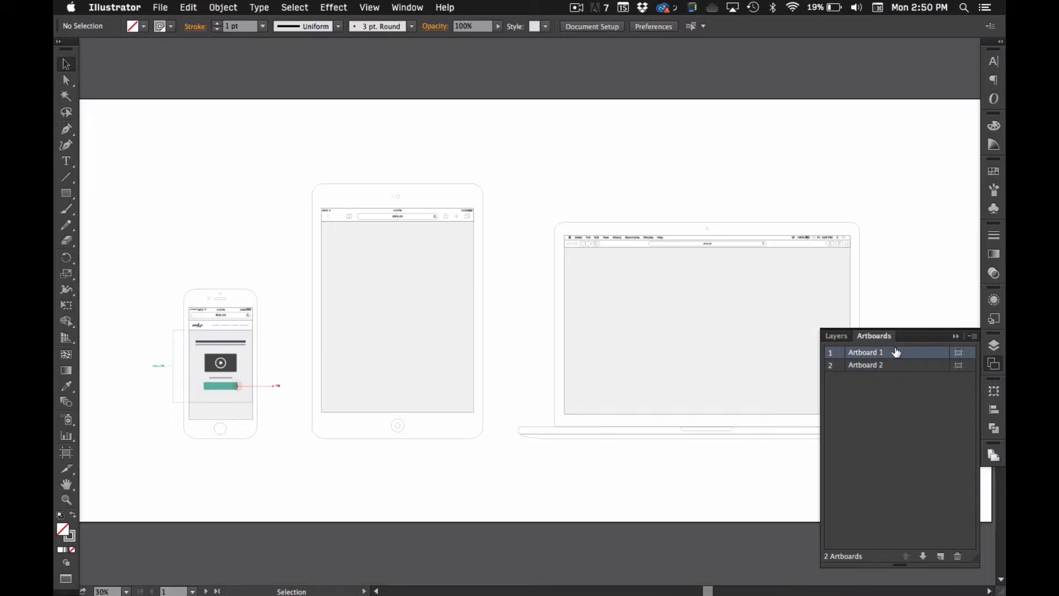
double_click(891, 366)
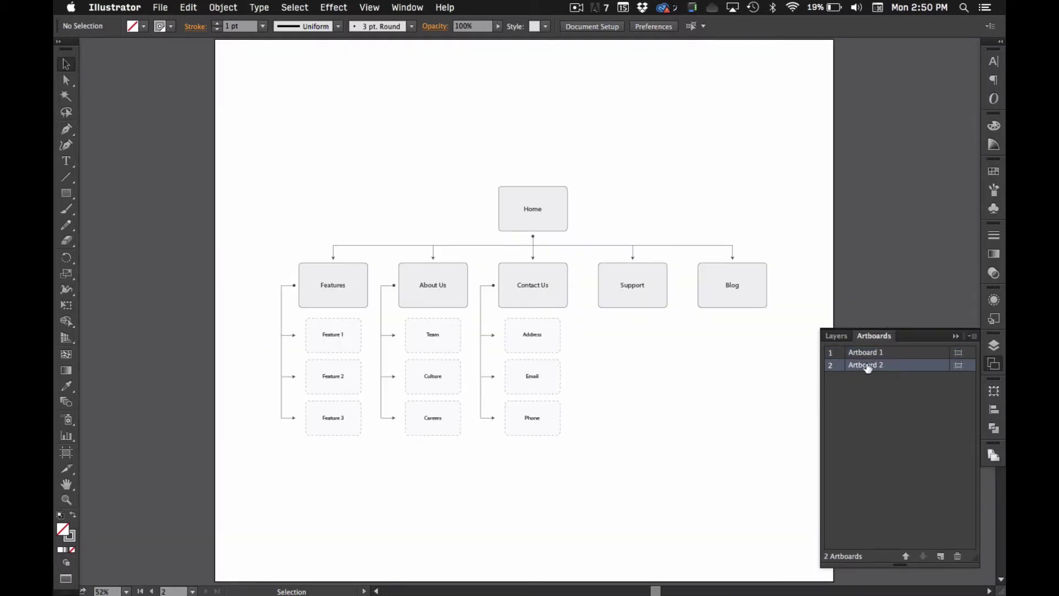
key(super+minus)
key(super+minus)
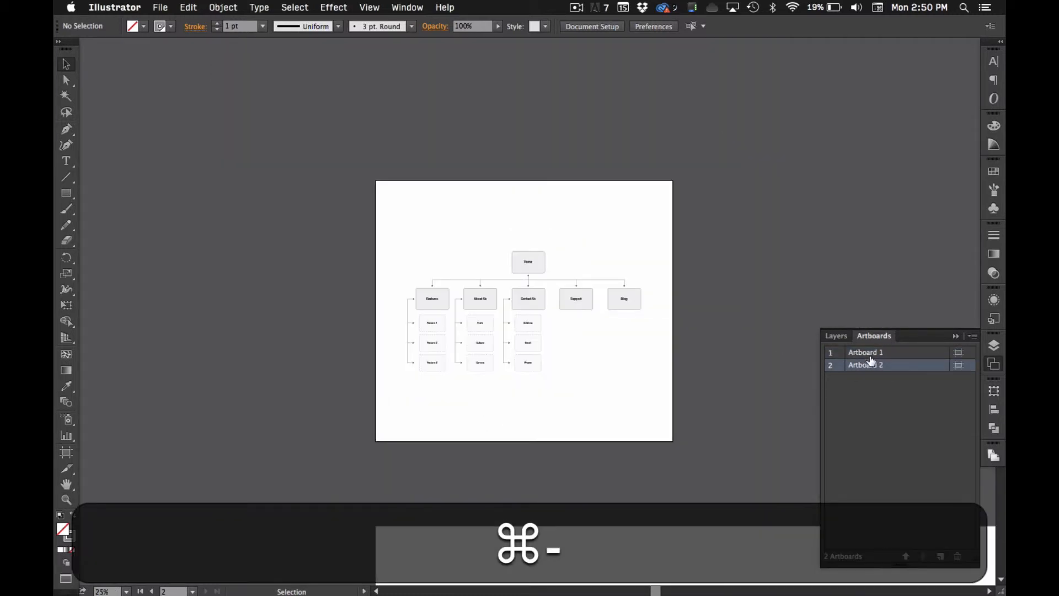
double_click(880, 362)
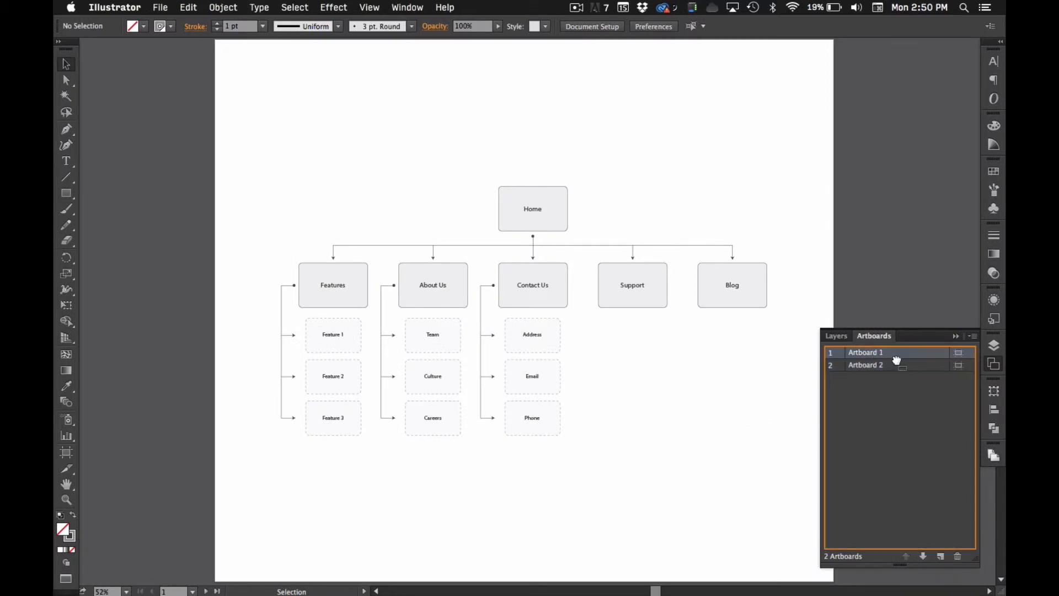
Reorder the sitemap artboard first and rename the artboards sitemap and devices
drag(869, 353, 897, 372)
click(874, 354)
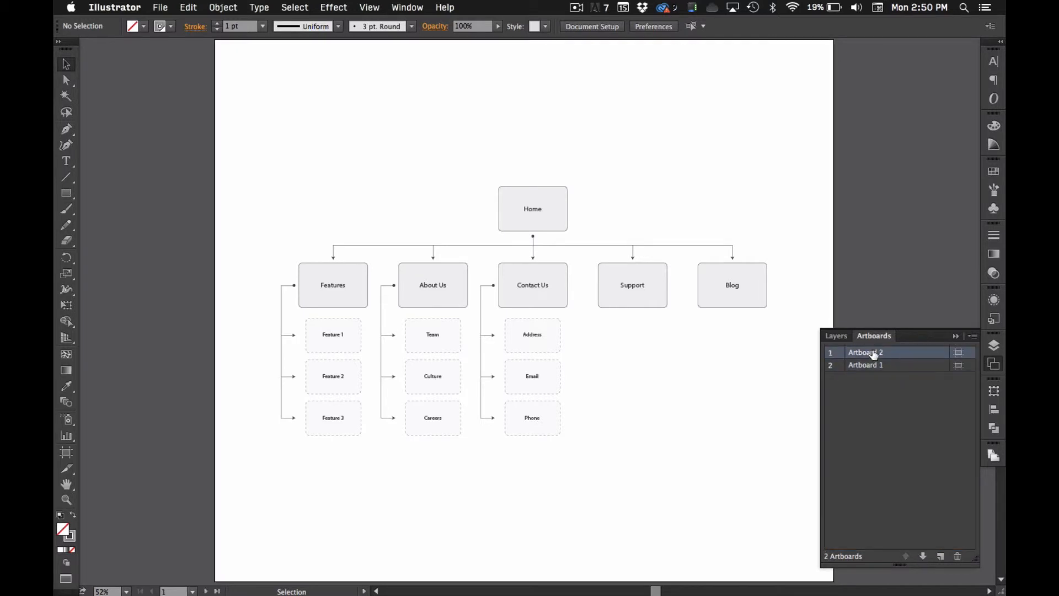
double_click(875, 354)
text(sit)
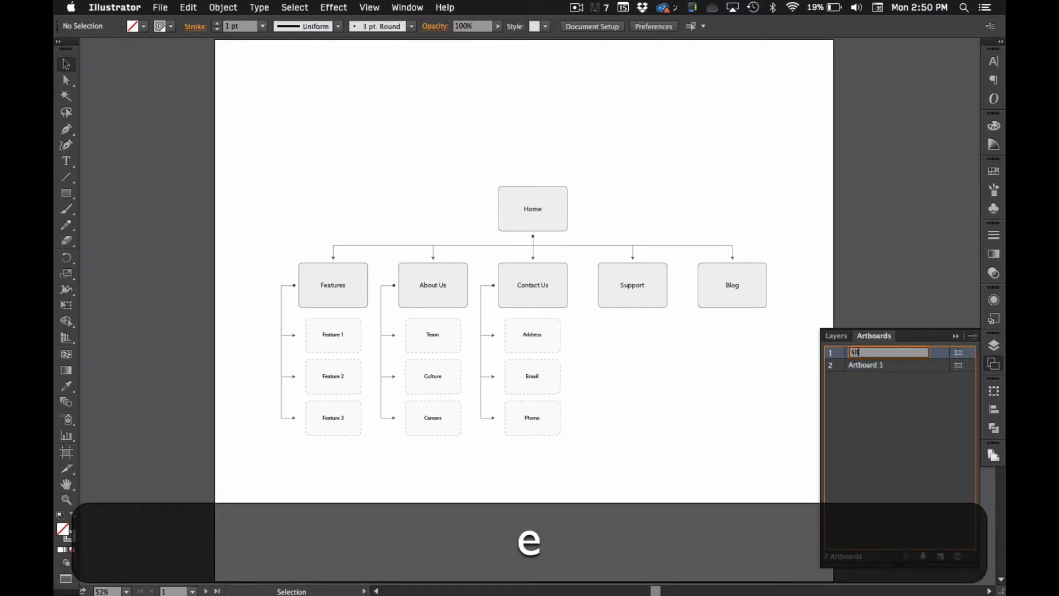
text(emap)
double_click(866, 365)
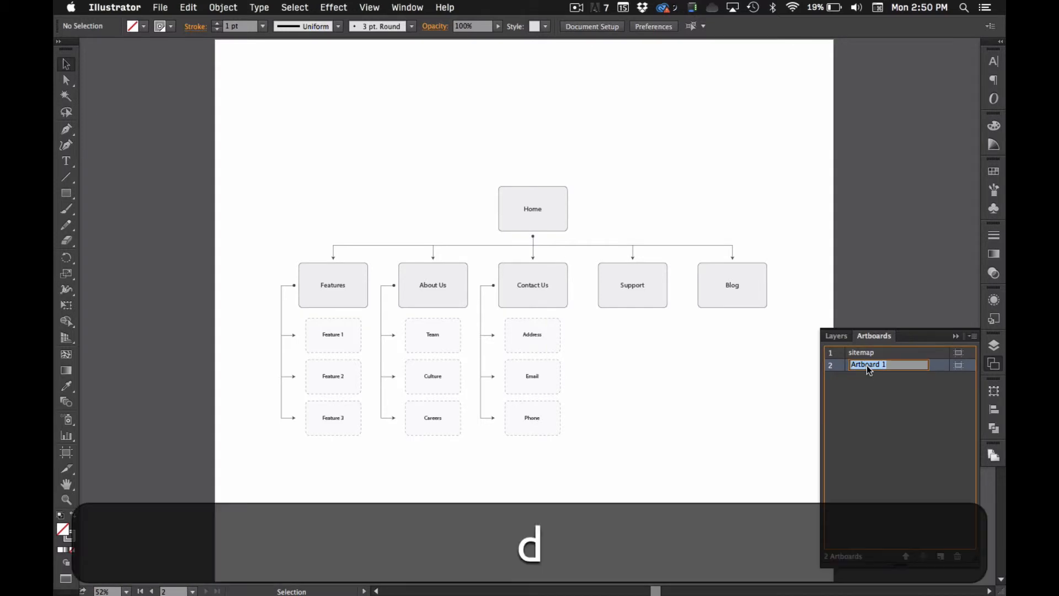
text(devices)
Confirm the devices name and zoom out to see both artboards
key(Return)
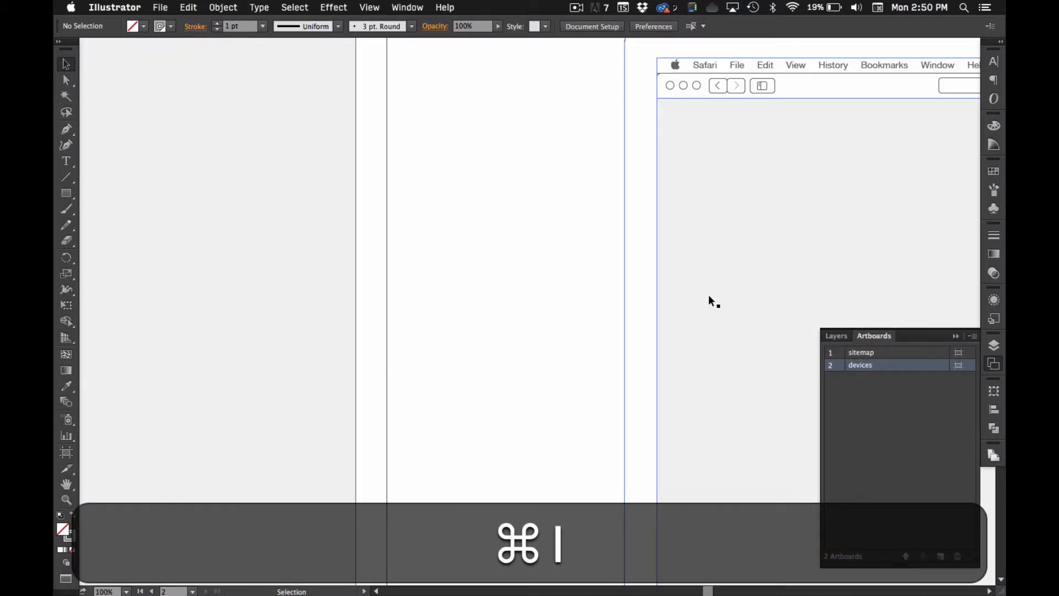
key(super+minus)
key(super+minus)
key(super+minus)
key(super+minus)
key(super+minus)
key(super+minus)
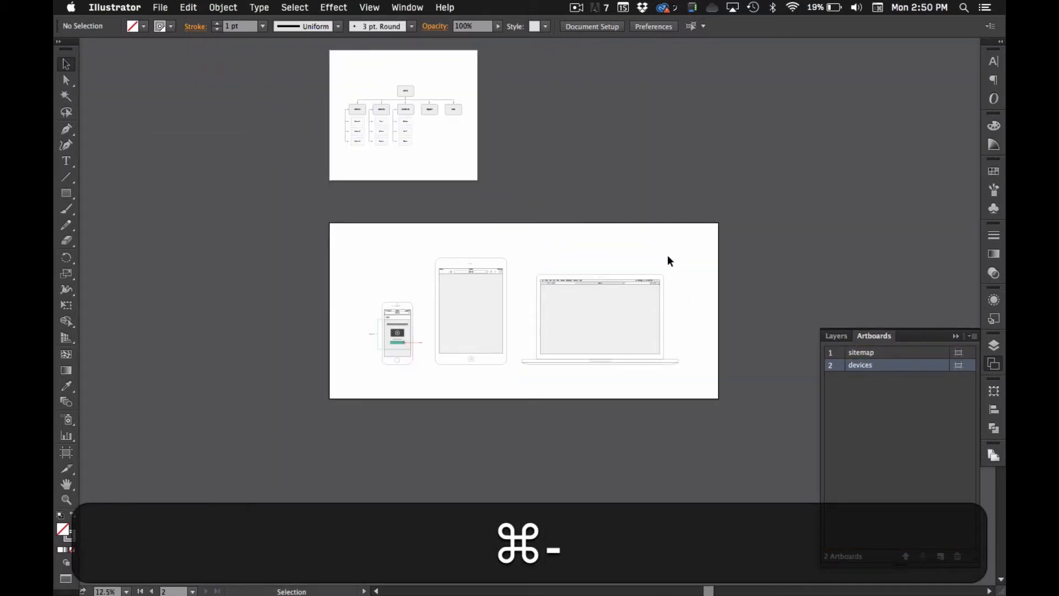
key(space)
drag(635, 225, 663, 279)
Save a copy to the Desktop as artboards-v0.2.pdf with the default PDF options
key(super+shift+s)
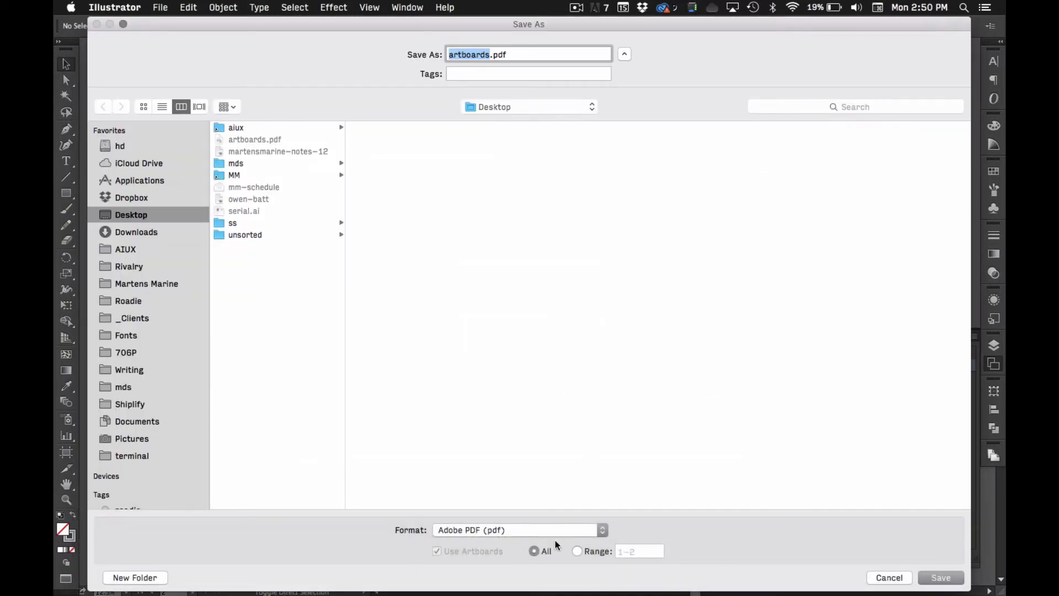
key(Right)
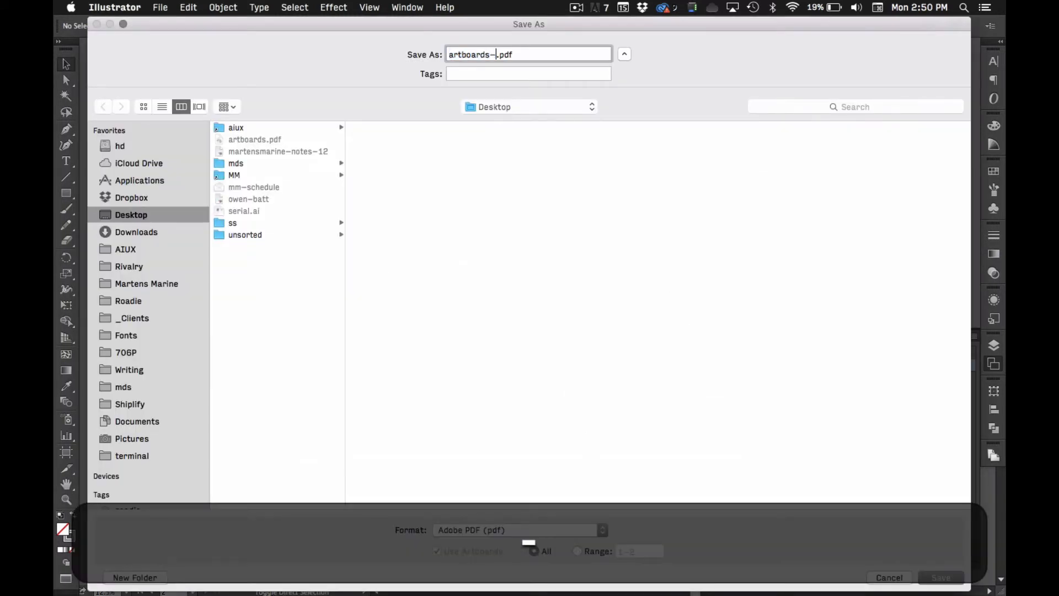
text(v0.2)
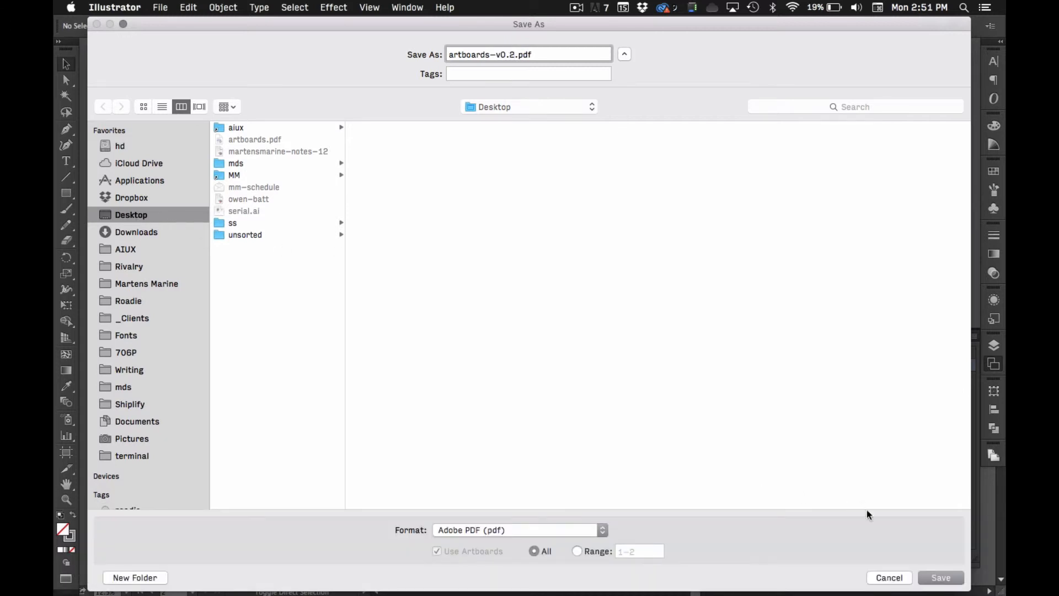
click(936, 576)
click(825, 422)
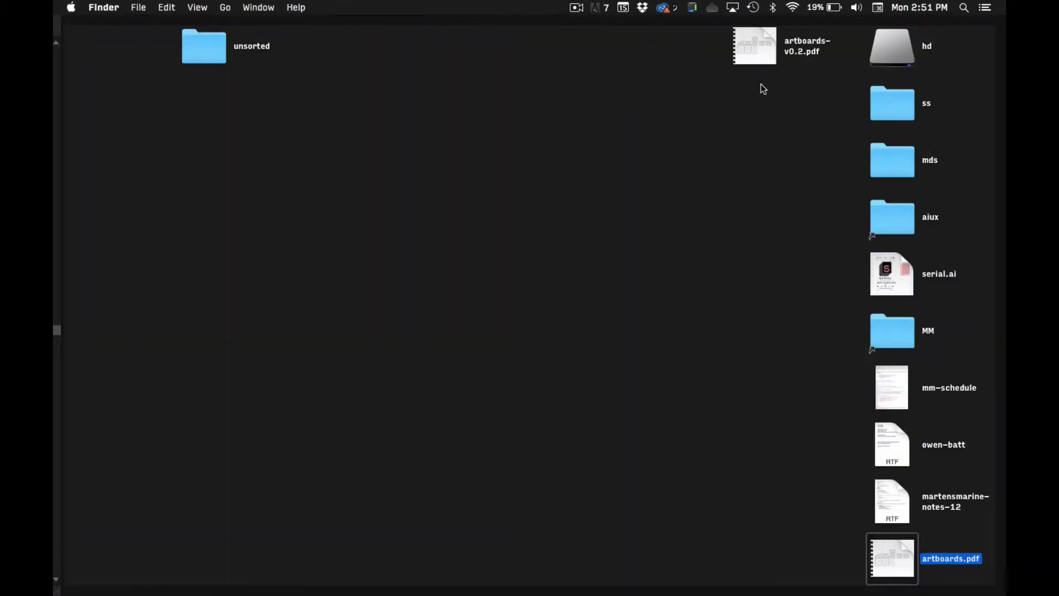
Open artboards-v0.2.pdf in Preview to check the sitemap page comes first
double_click(754, 55)
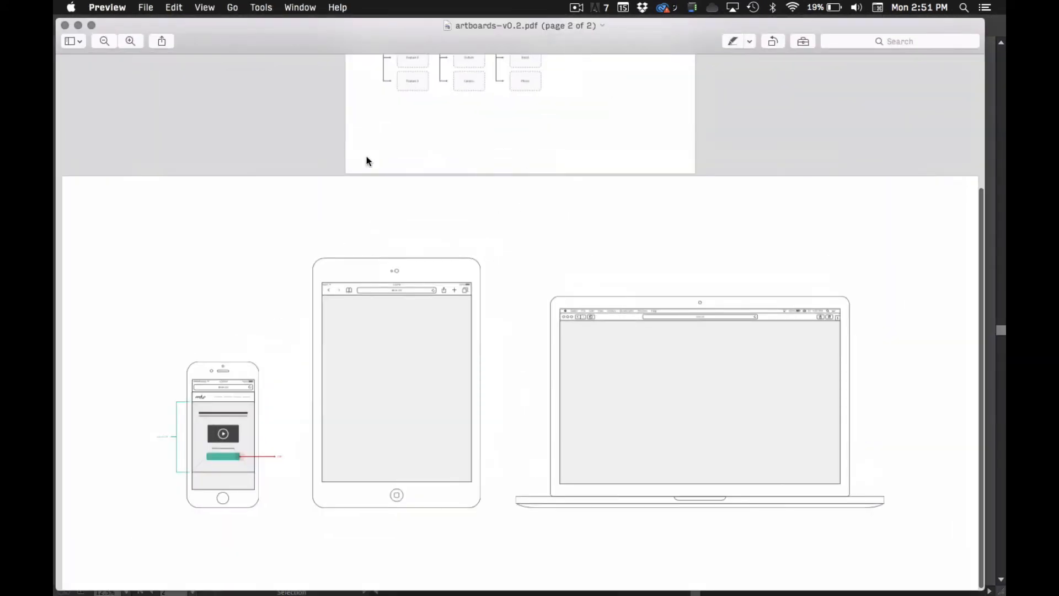
scroll(340, 131, up, 5)
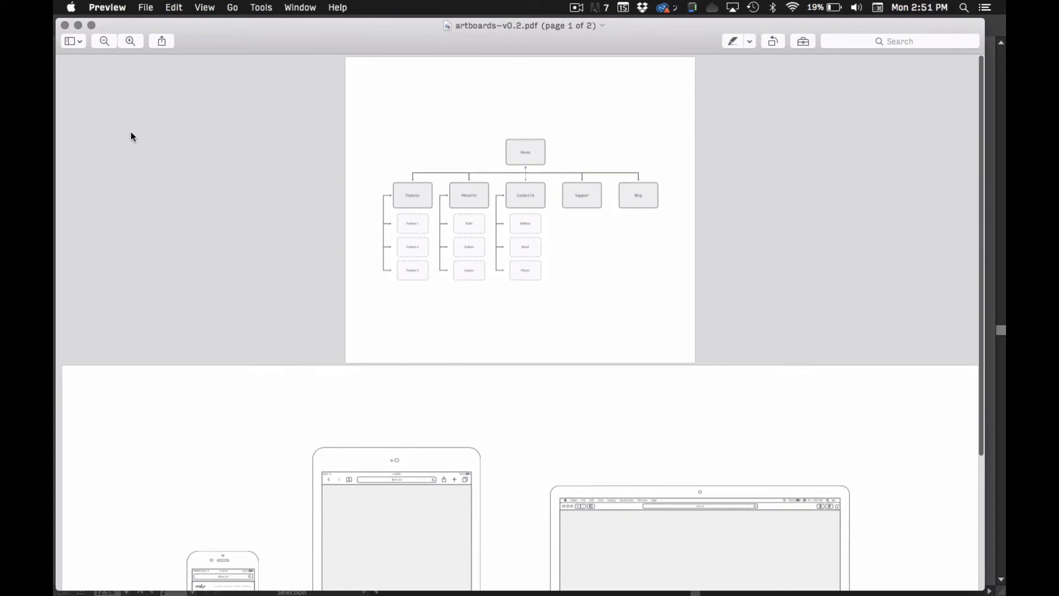
click(76, 42)
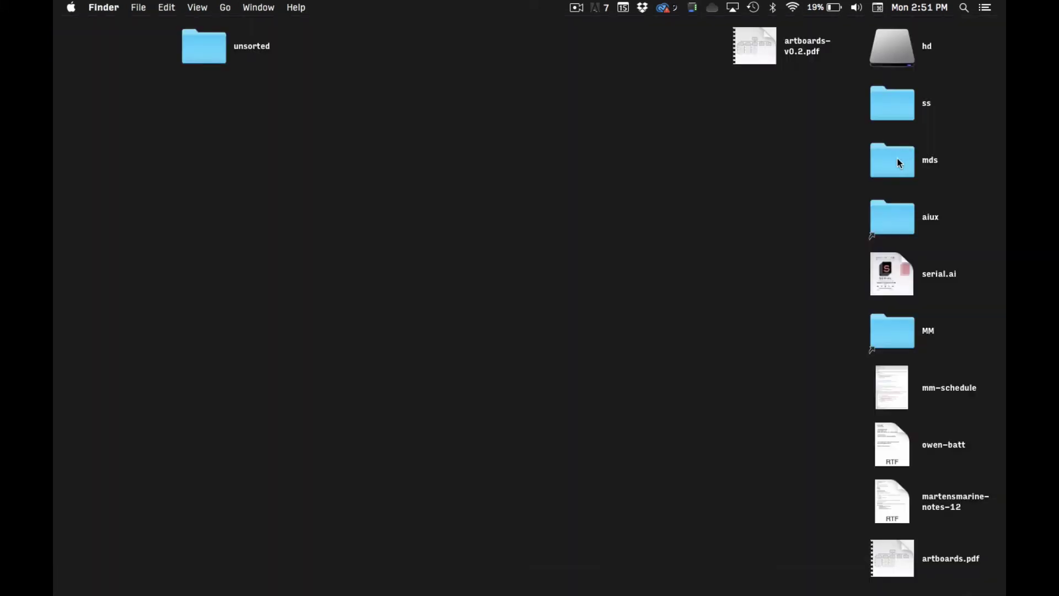
Browse aiux > Martens Marine > Review > 2014.12.15 and open mm-wires-mds-v0.2.pdf
double_click(892, 219)
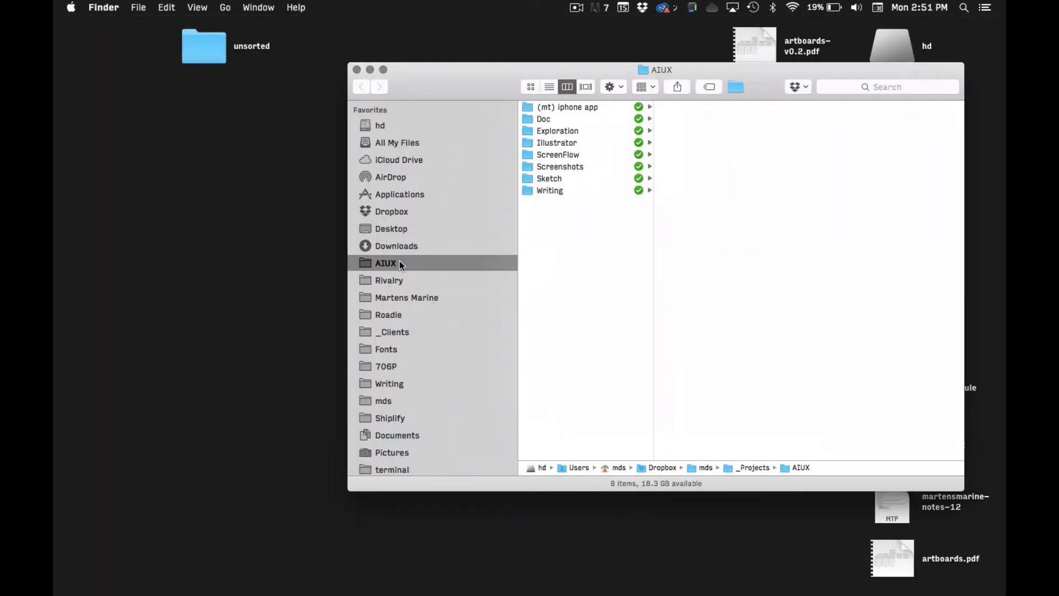
click(406, 297)
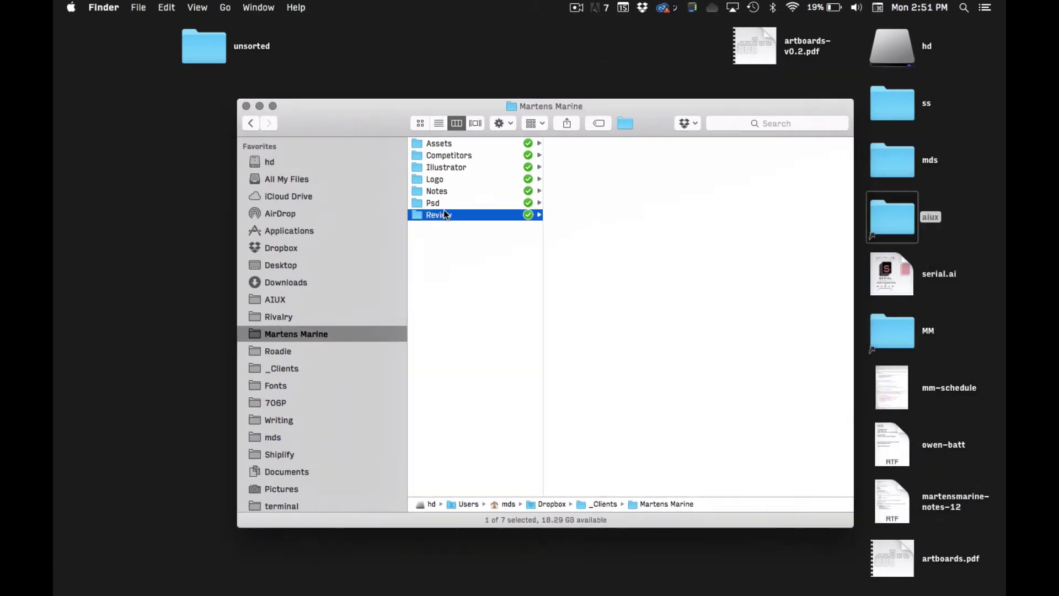
click(444, 215)
click(579, 178)
double_click(689, 143)
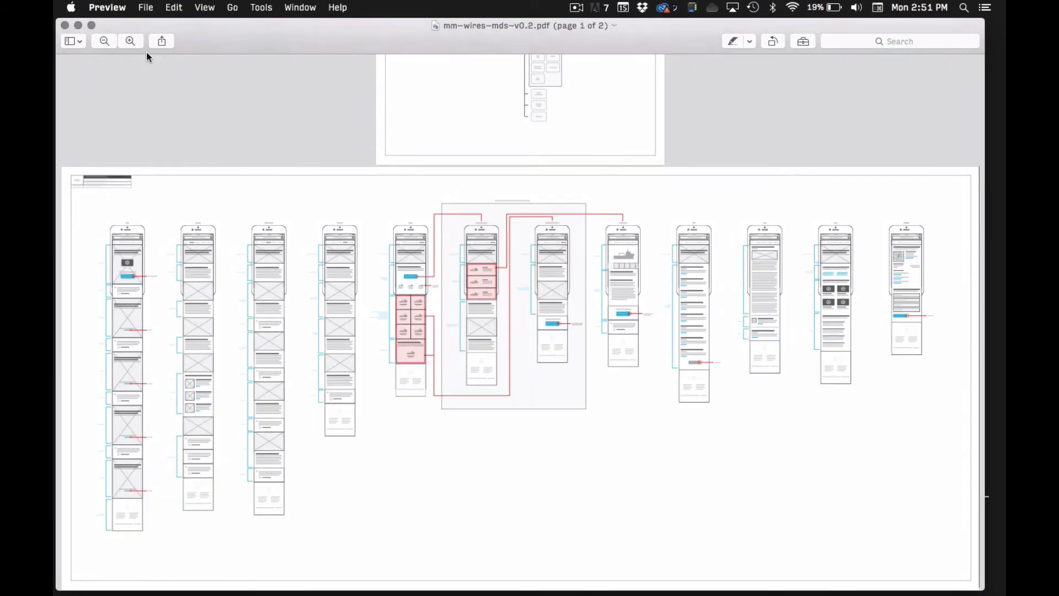
scroll(188, 109, up, 5)
Show the page thumbnails sidebar and zoom the site-map page to fill the view
click(74, 41)
click(98, 69)
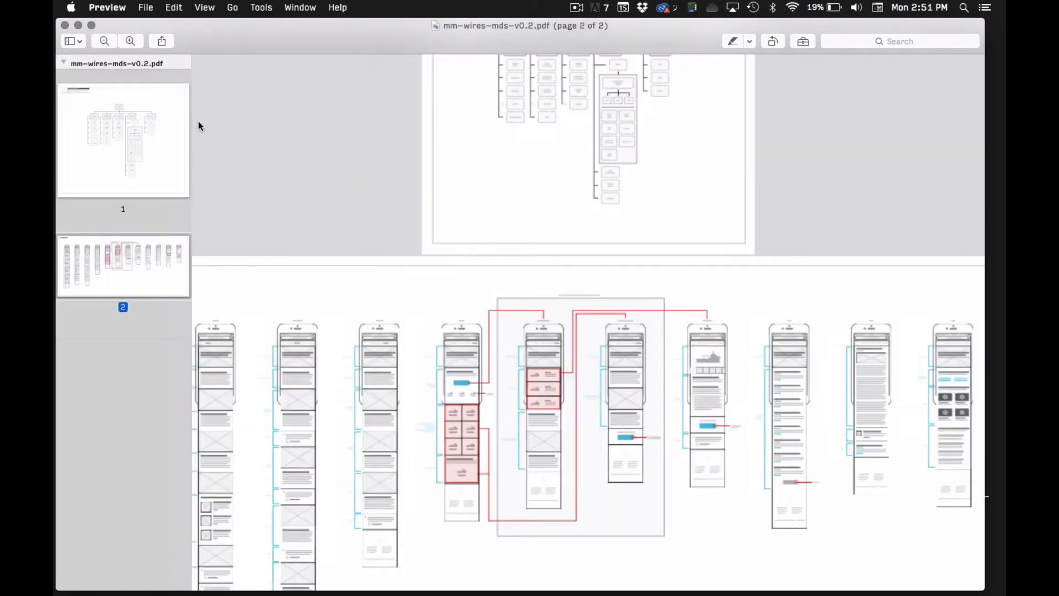
key(super+plus)
key(super+plus)
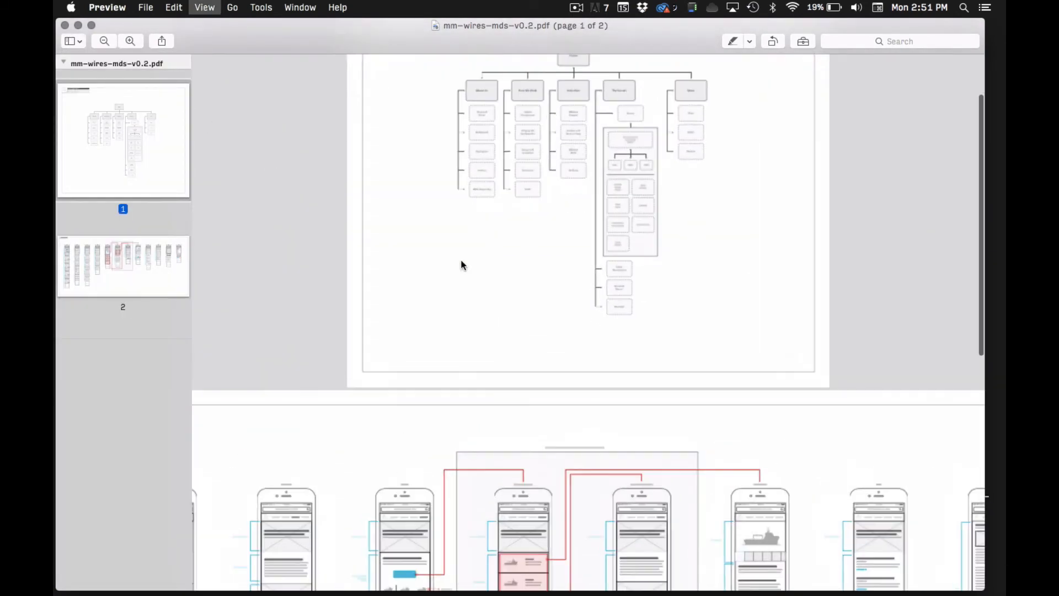
key(super+plus)
key(super+plus)
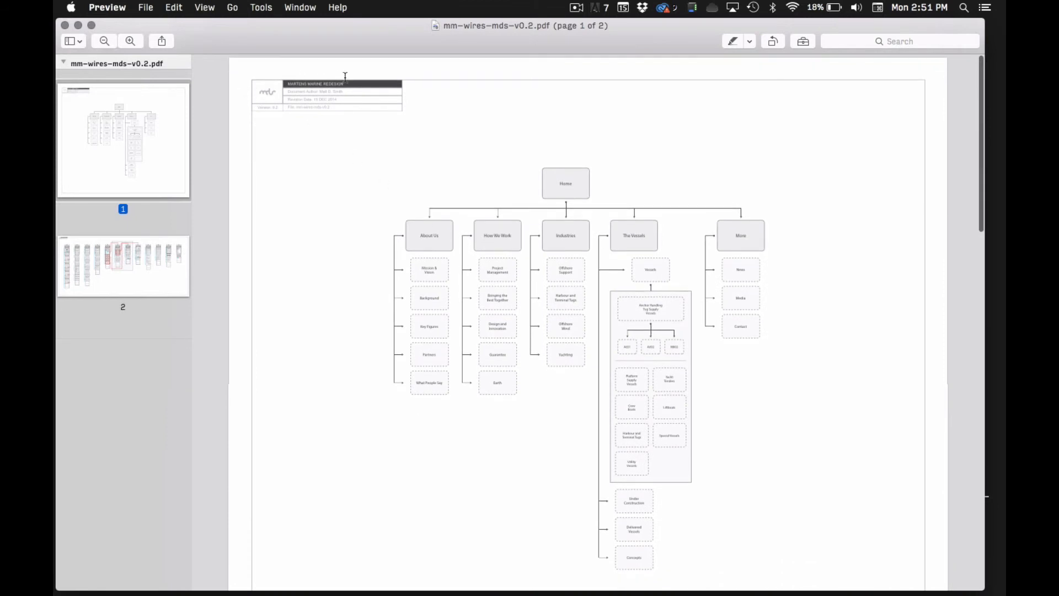
scroll(323, 124, down, 3)
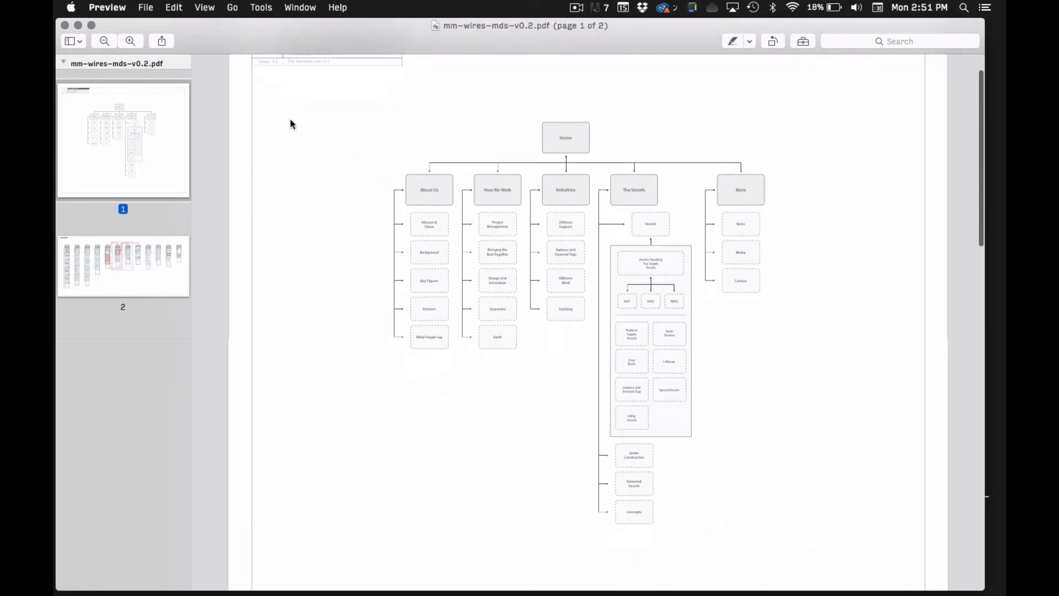
scroll(439, 496, down, 10)
scroll(438, 496, down, 3)
scroll(438, 496, down, 2)
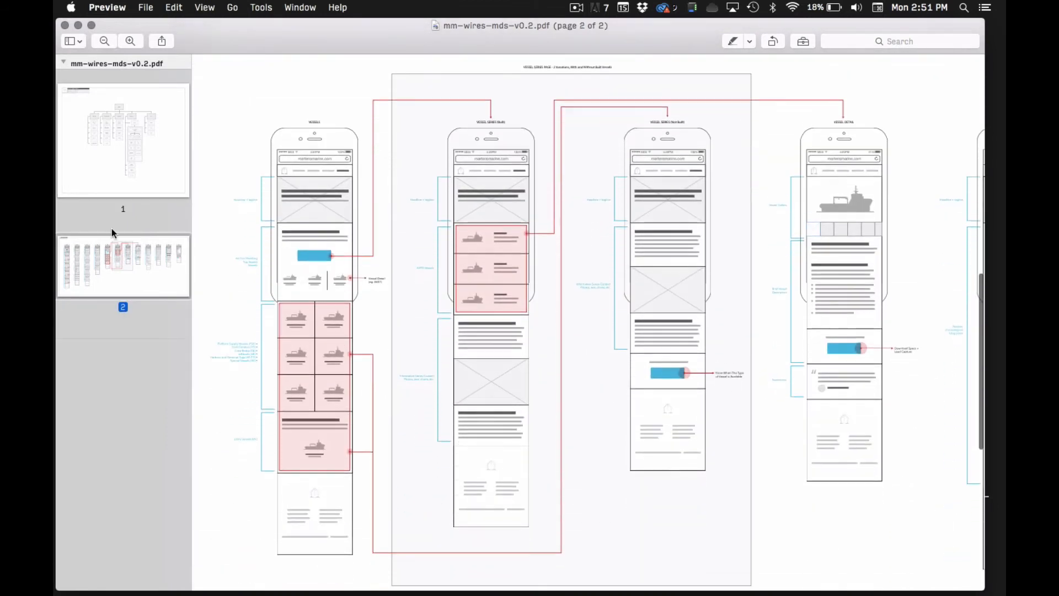
key(super+minus)
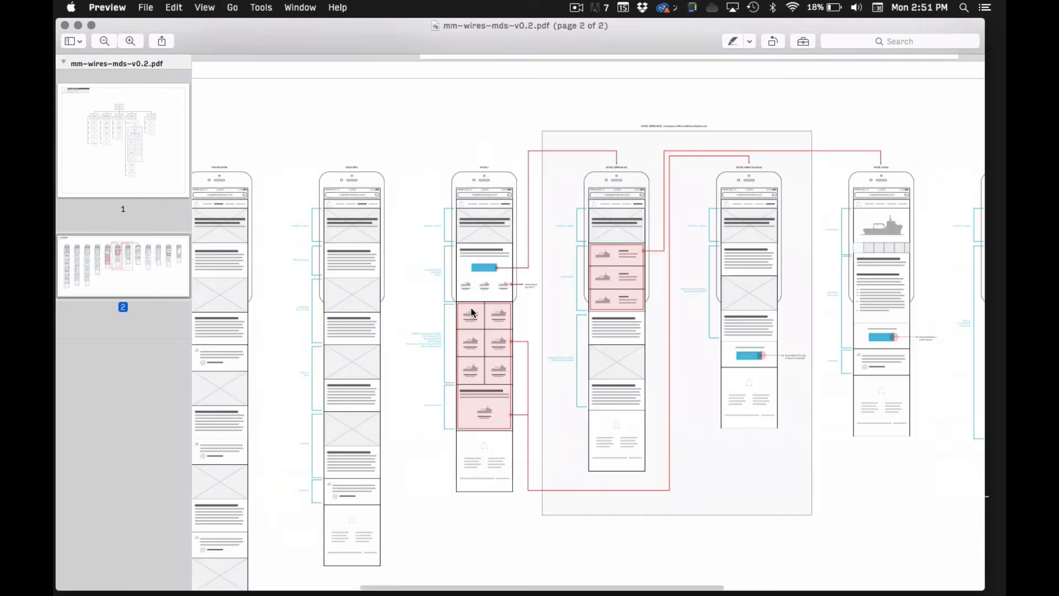
scroll(462, 304, right, 10)
scroll(461, 303, left, 5)
scroll(472, 312, right, 8)
scroll(472, 312, right, 3)
scroll(472, 313, left, 12)
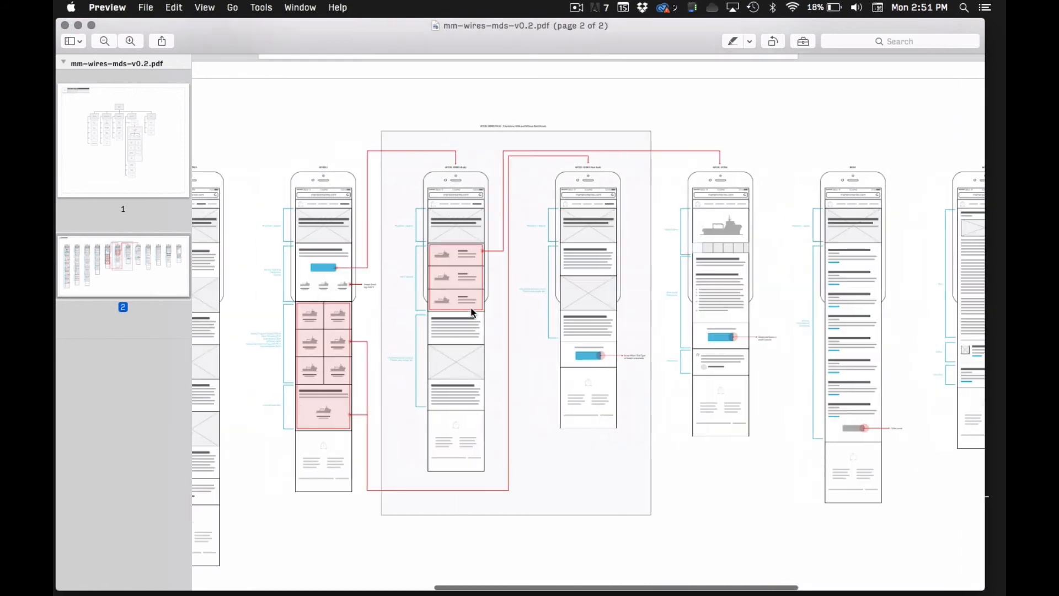
scroll(472, 312, left, 6)
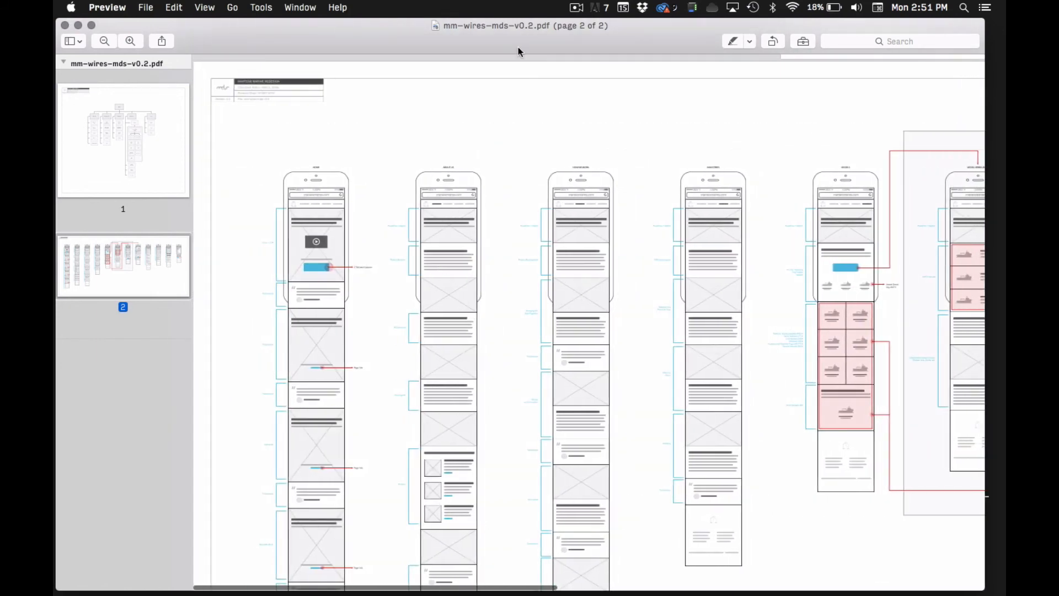
Zoom in on the phone wireframes, then jump between page 1 and page 2 thumbnails
key(super+plus)
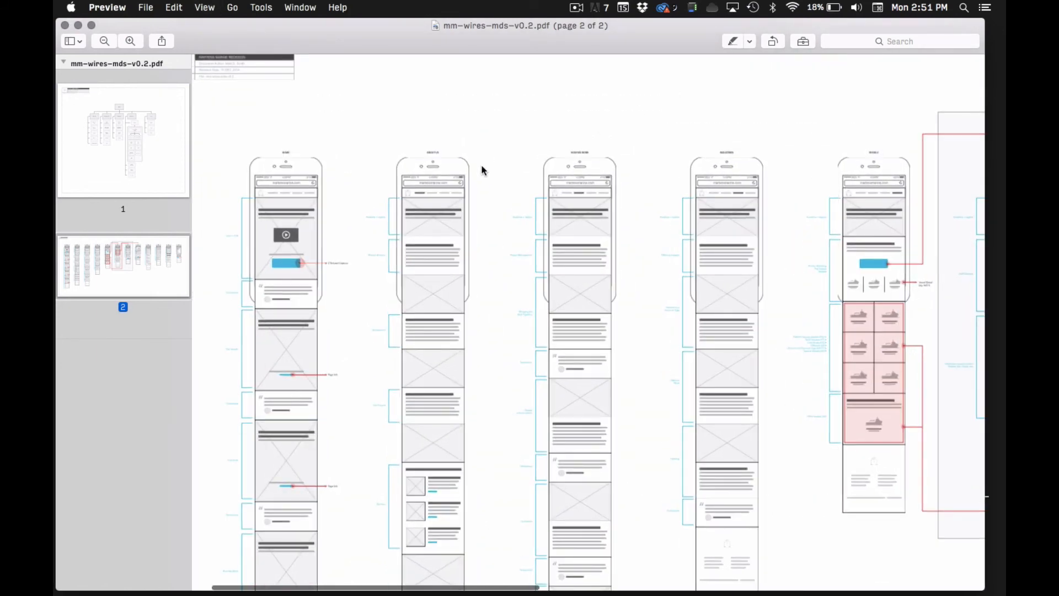
key(super+plus)
scroll(483, 171, left, 5)
scroll(483, 170, up, 10)
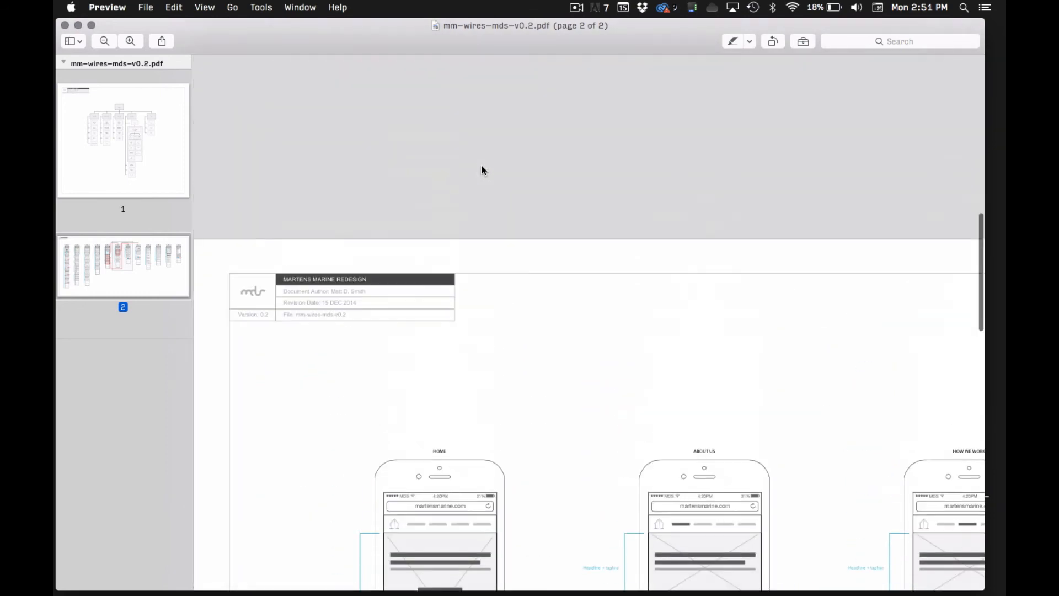
scroll(483, 171, down, 5)
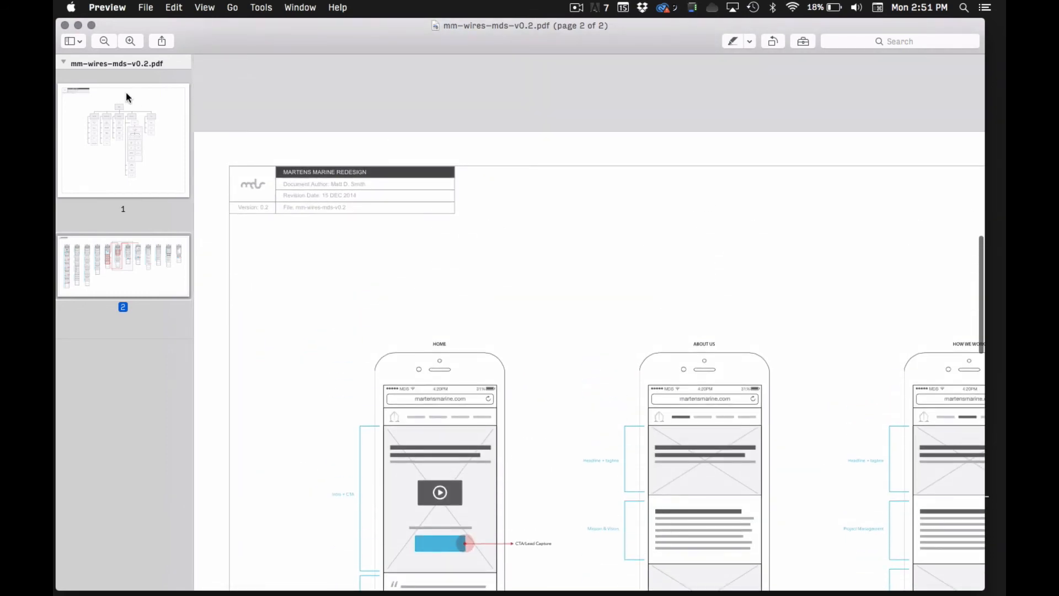
click(127, 98)
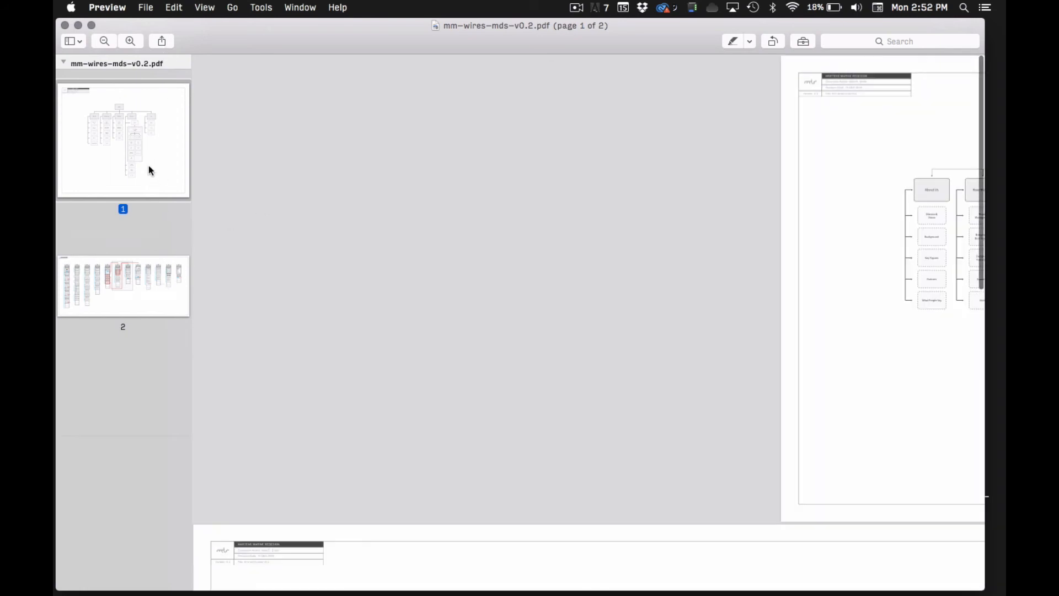
click(123, 282)
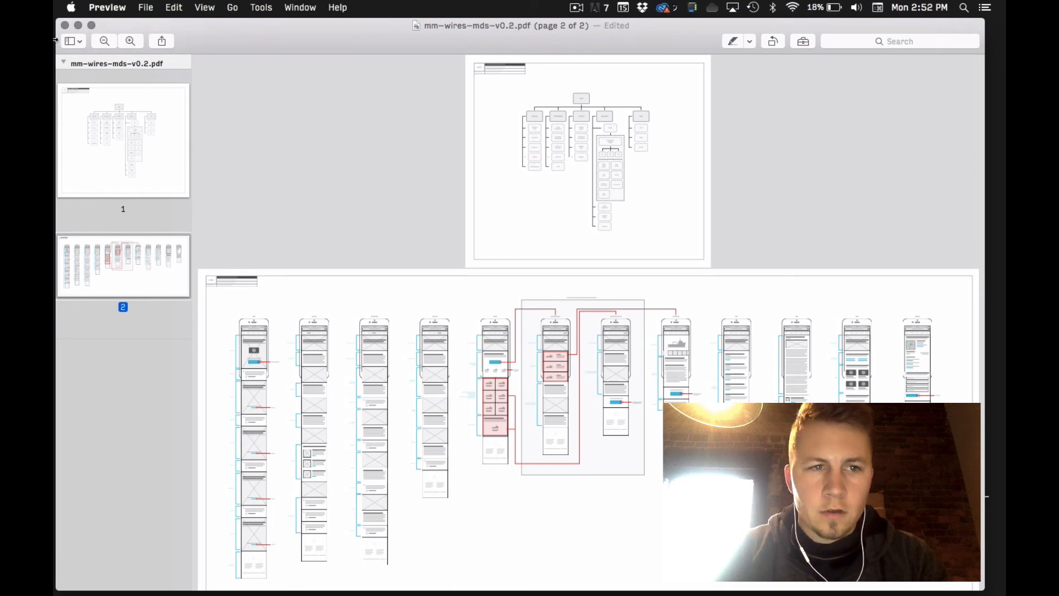
Close the wireframes PDF, return to the Illustrator document and collapse the Artboards panel
click(68, 26)
mouse_move(290, 588)
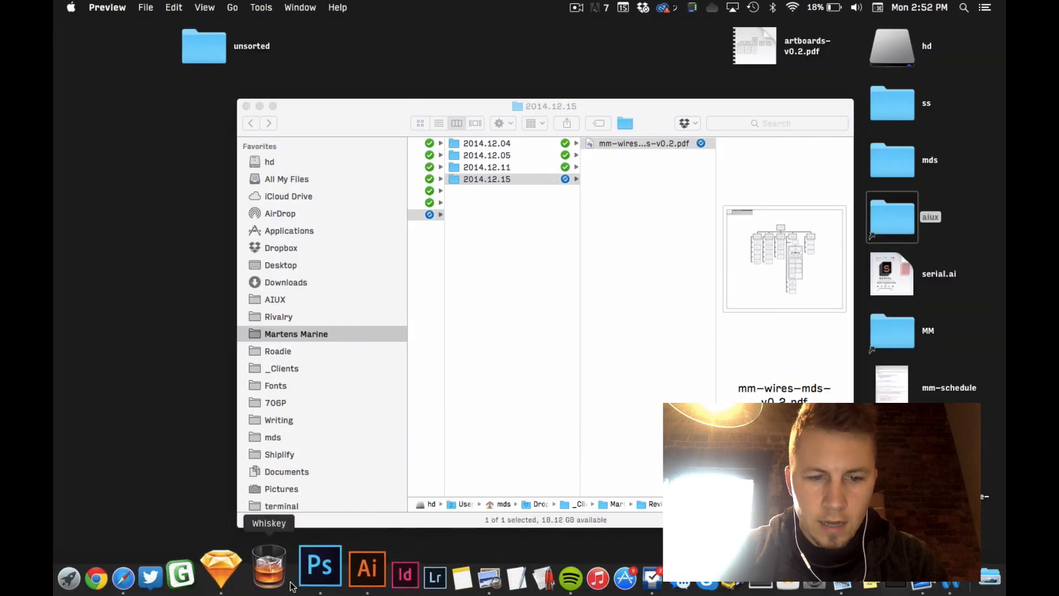
click(296, 570)
click(347, 569)
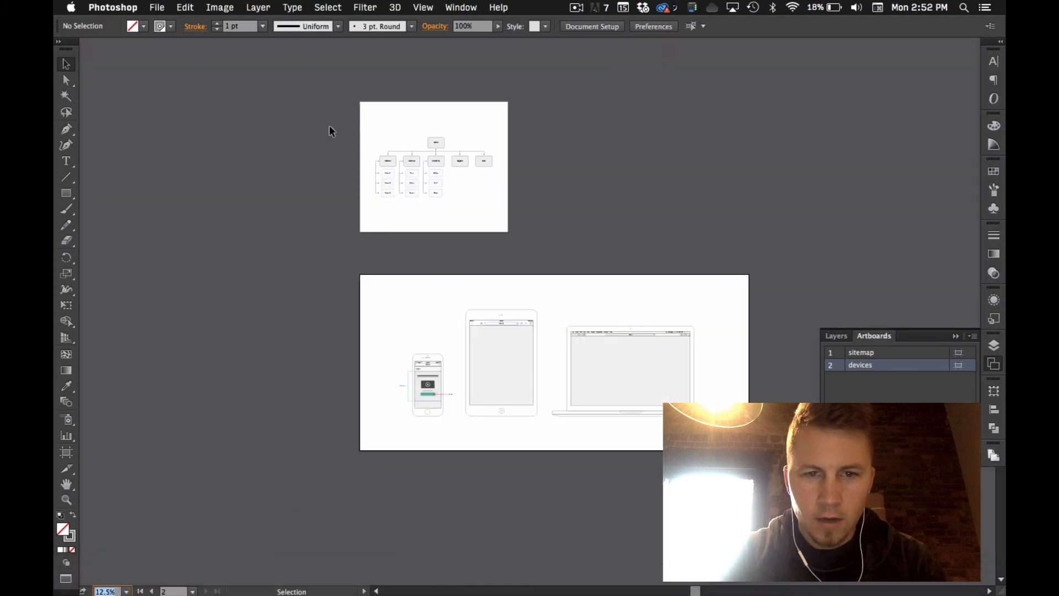
scroll(484, 186, up, 2)
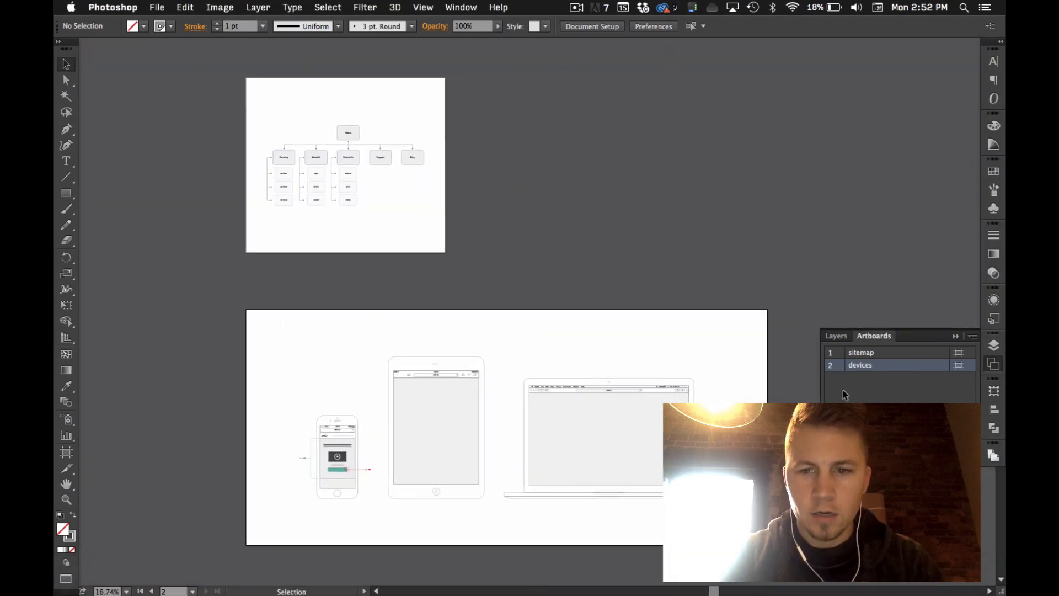
click(837, 335)
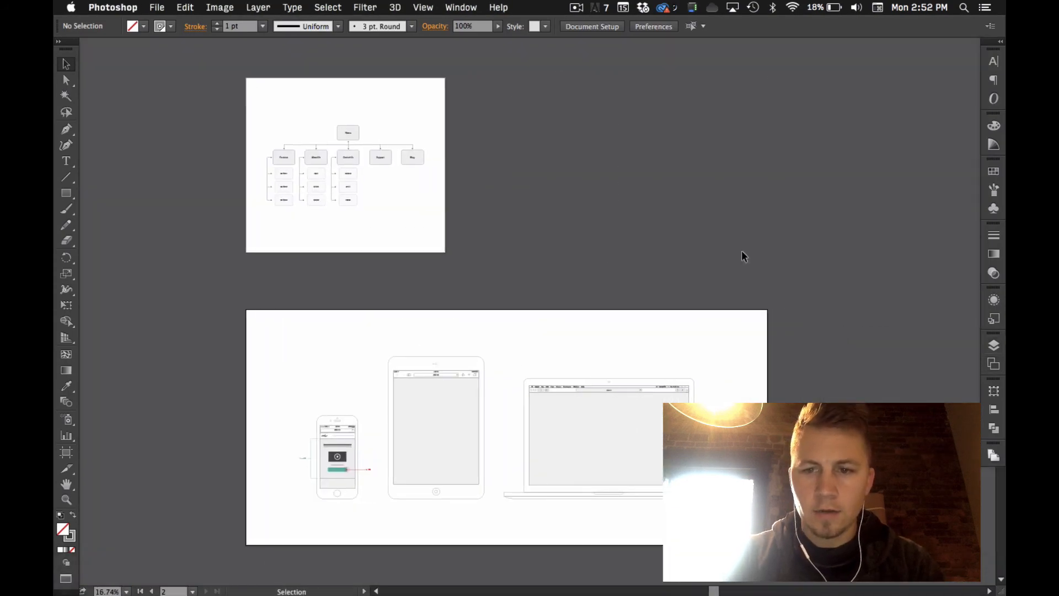